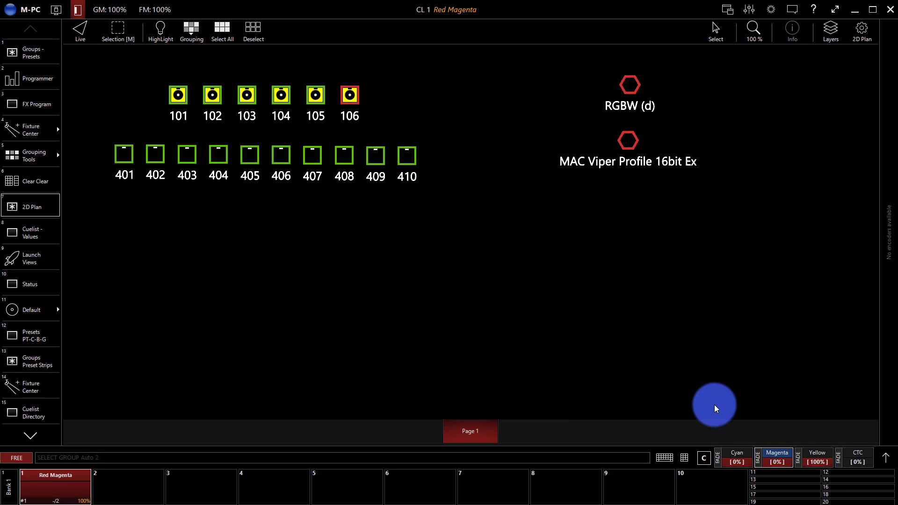
Clear the programmer and select all fixtures in the MAC Viper Profile and RGBW groups
{"action": "left_click", "coordinate": [39, 180]}
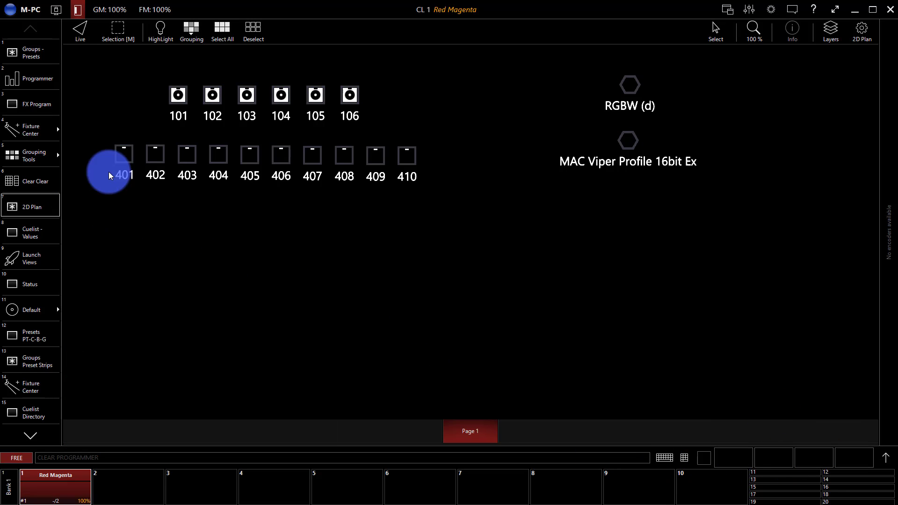
{"action": "left_click", "coordinate": [688, 456]}
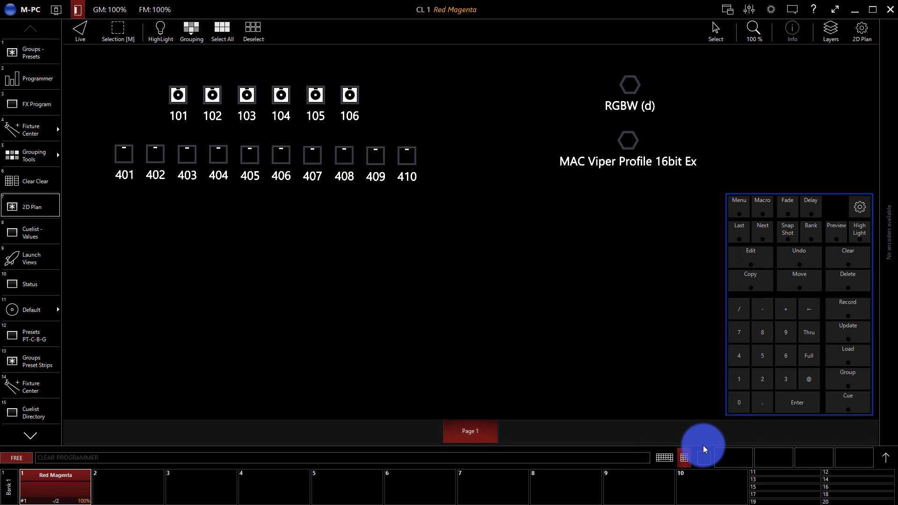
{"action": "left_click", "coordinate": [685, 458]}
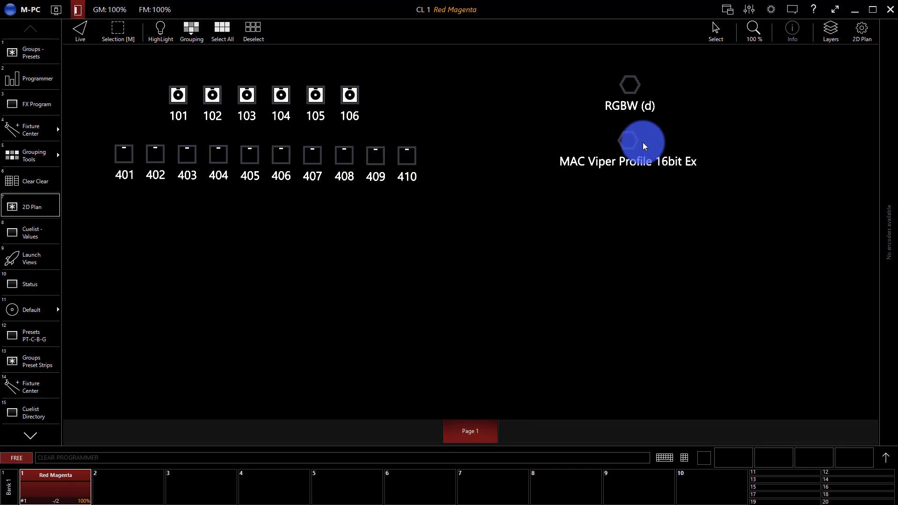
{"action": "left_click", "coordinate": [618, 143]}
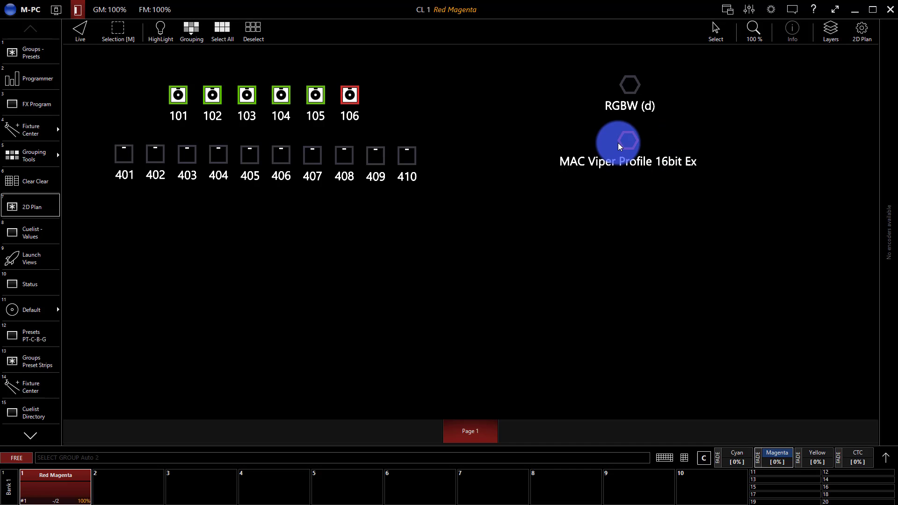
{"action": "left_click", "coordinate": [625, 95]}
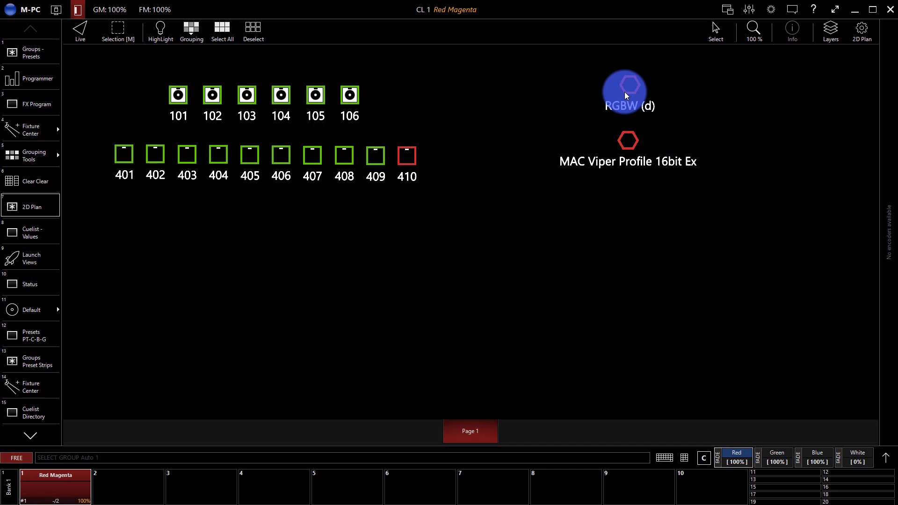
Add an FX on Intensity for the selected fixtures and raise its speed to 328
{"action": "left_click", "coordinate": [883, 454]}
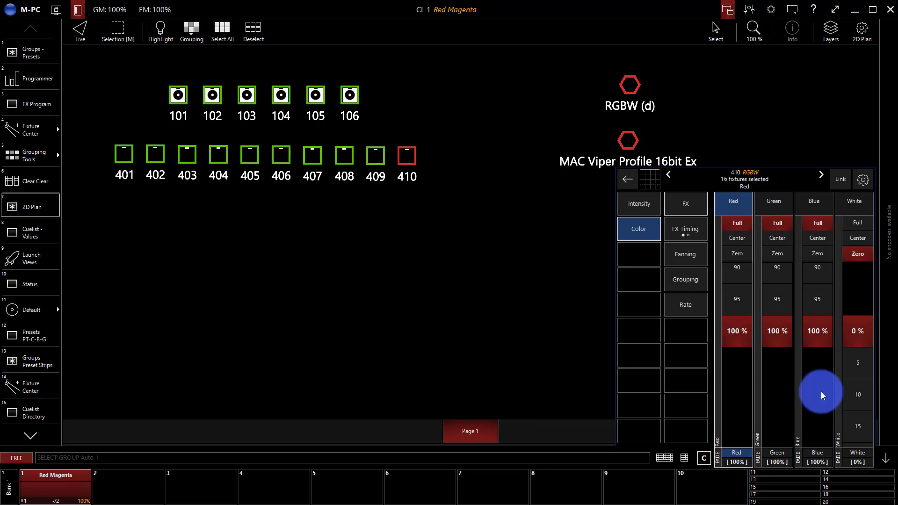
{"action": "left_click", "coordinate": [635, 202]}
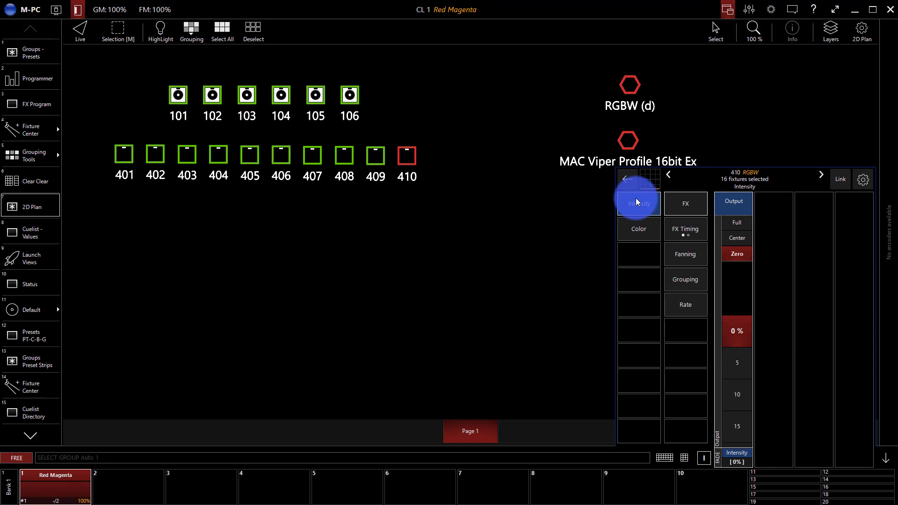
{"action": "left_click", "coordinate": [676, 204]}
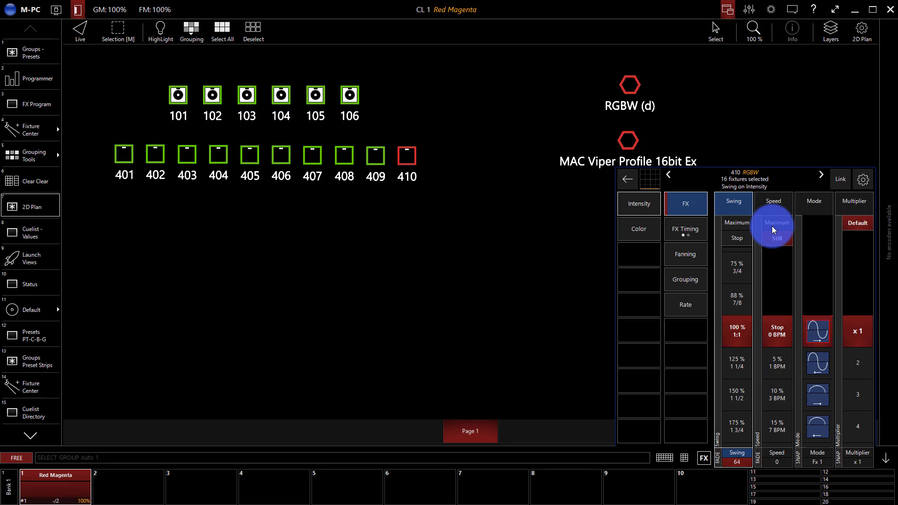
{"action": "left_click", "coordinate": [786, 333]}
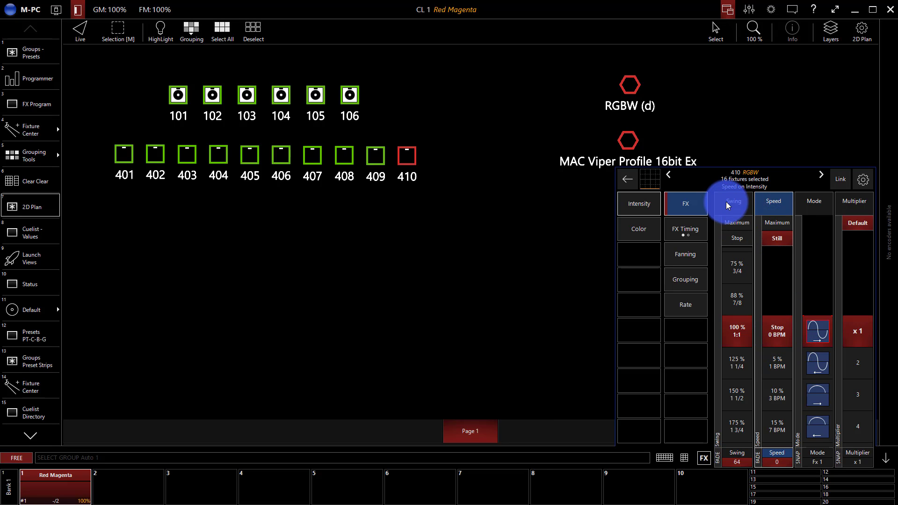
{"action": "scroll", "coordinate": [779, 385], "scroll_direction": "down", "scroll_amount": 2}
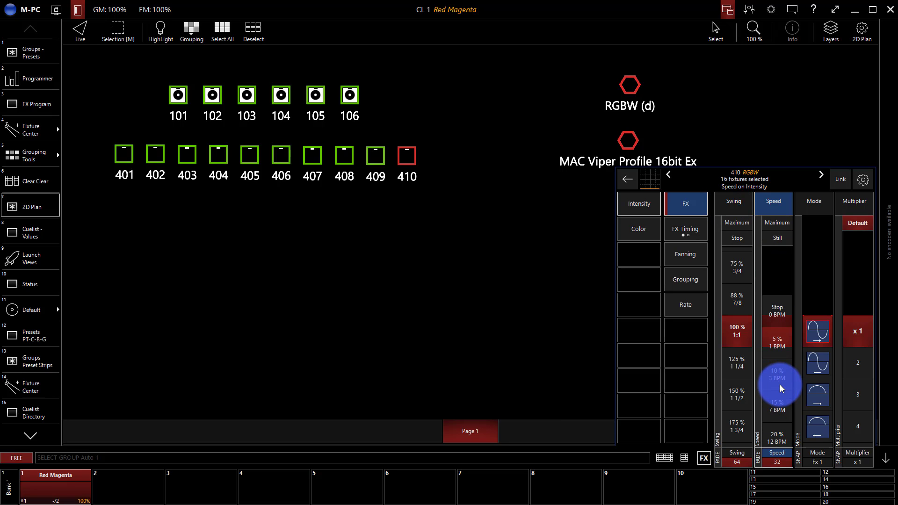
{"action": "scroll", "coordinate": [779, 384], "scroll_direction": "down", "scroll_amount": 5}
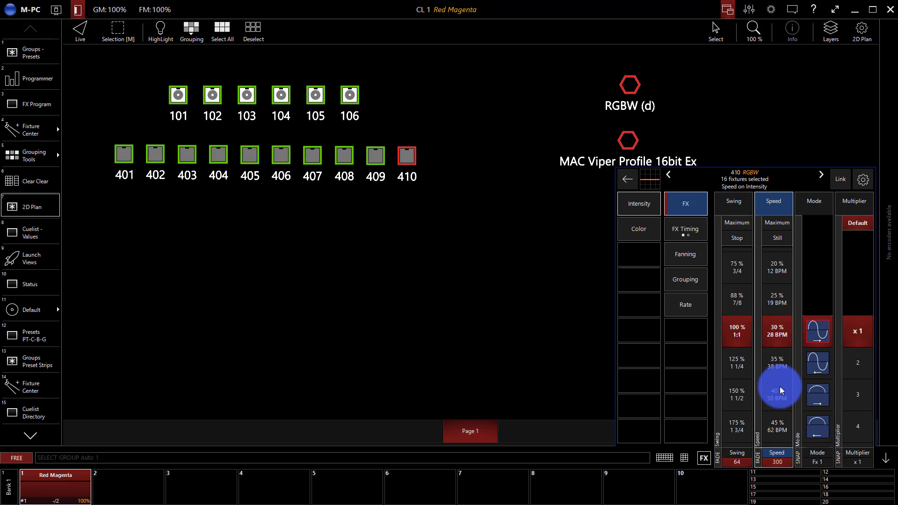
{"action": "scroll", "coordinate": [779, 387], "scroll_direction": "down", "scroll_amount": 1}
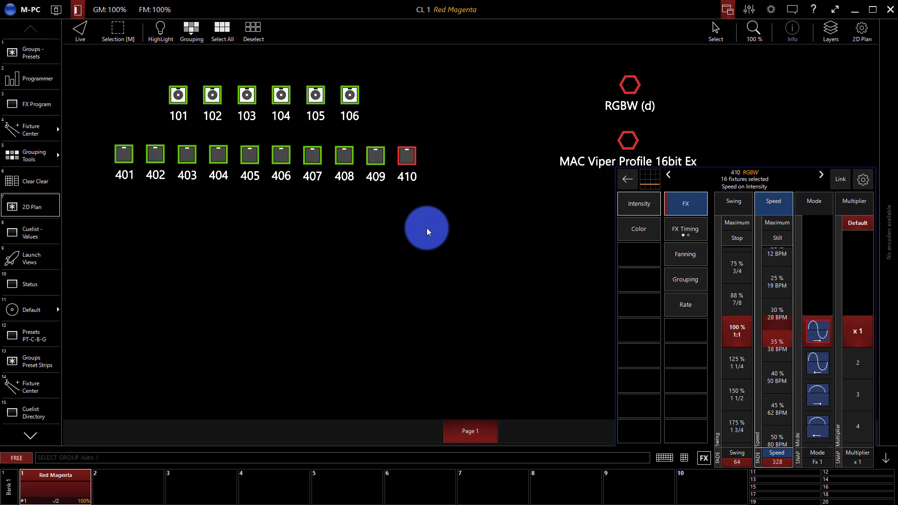
Set the base intensity output of the selected fixtures to 50% and return to the intensity FX parameters
{"action": "left_click", "coordinate": [636, 211]}
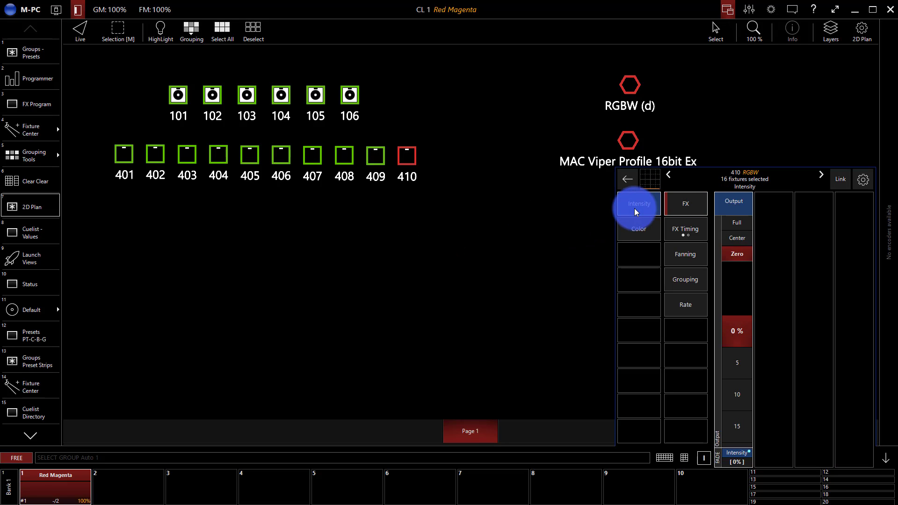
{"action": "left_click", "coordinate": [737, 238]}
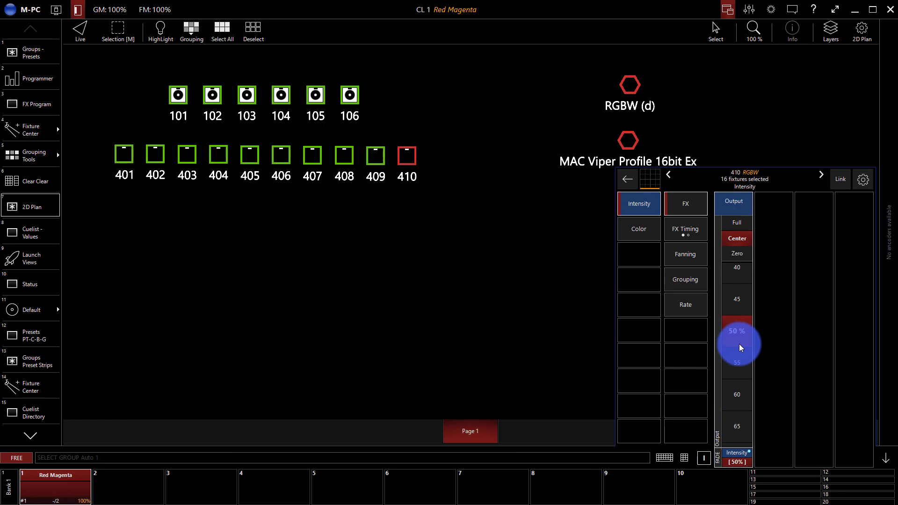
{"action": "left_click", "coordinate": [681, 213]}
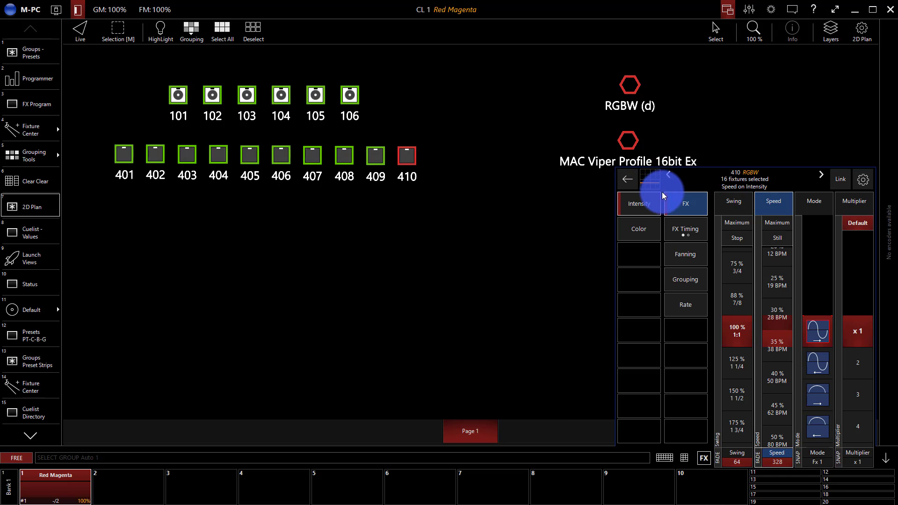
Try the intensity effect's waveform modes up to Fx 11 and set the mode back to Fx 1
{"action": "left_click", "coordinate": [804, 210]}
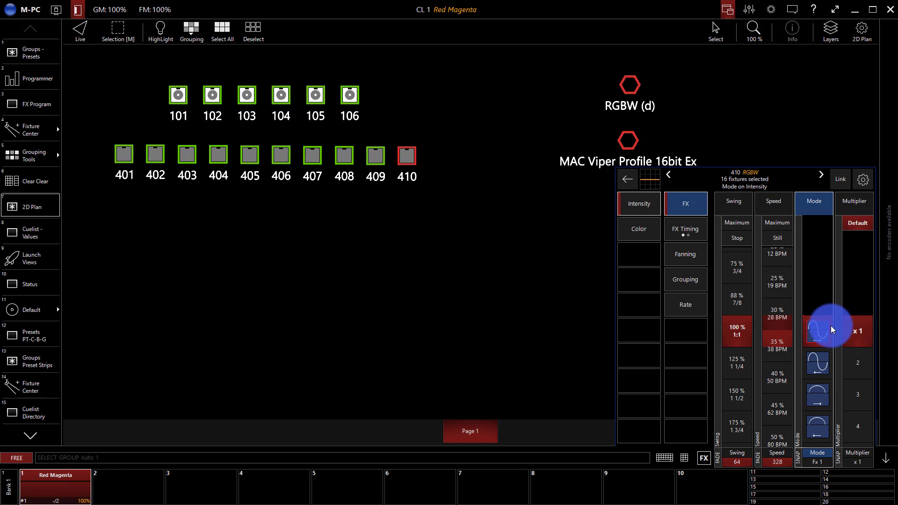
{"action": "left_click", "coordinate": [817, 358]}
{"action": "left_click", "coordinate": [818, 358]}
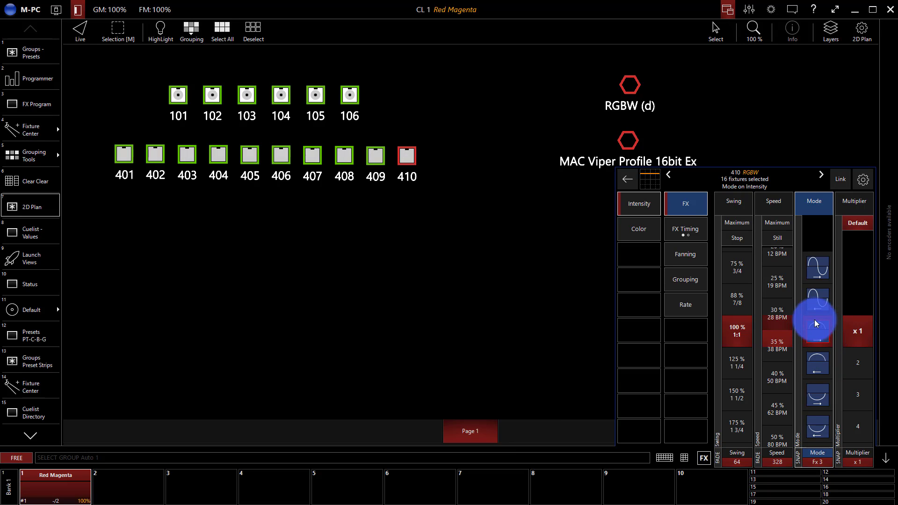
{"action": "left_click", "coordinate": [813, 368]}
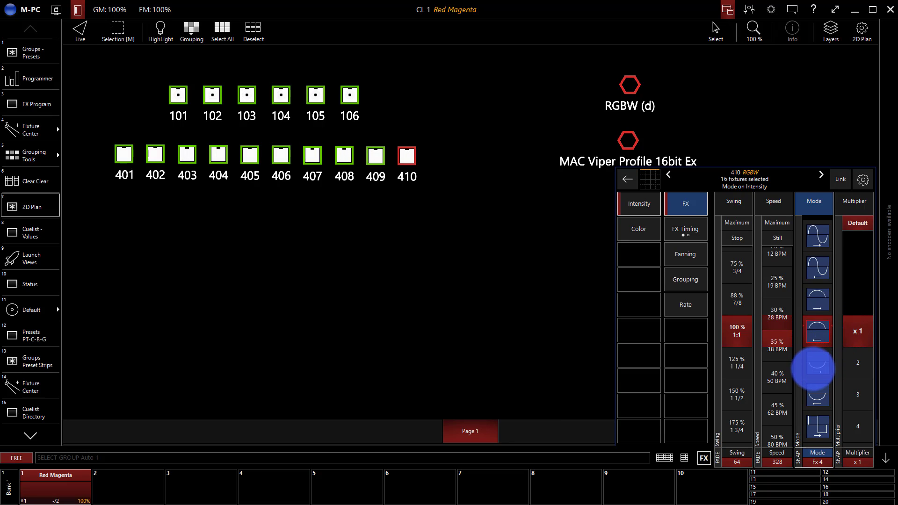
{"action": "left_click", "coordinate": [813, 368]}
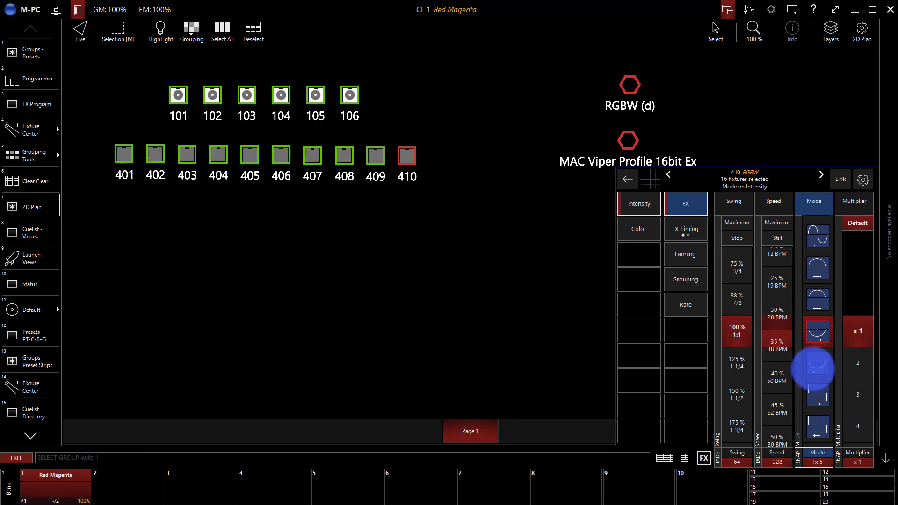
{"action": "left_click", "coordinate": [813, 367]}
{"action": "left_click", "coordinate": [813, 368]}
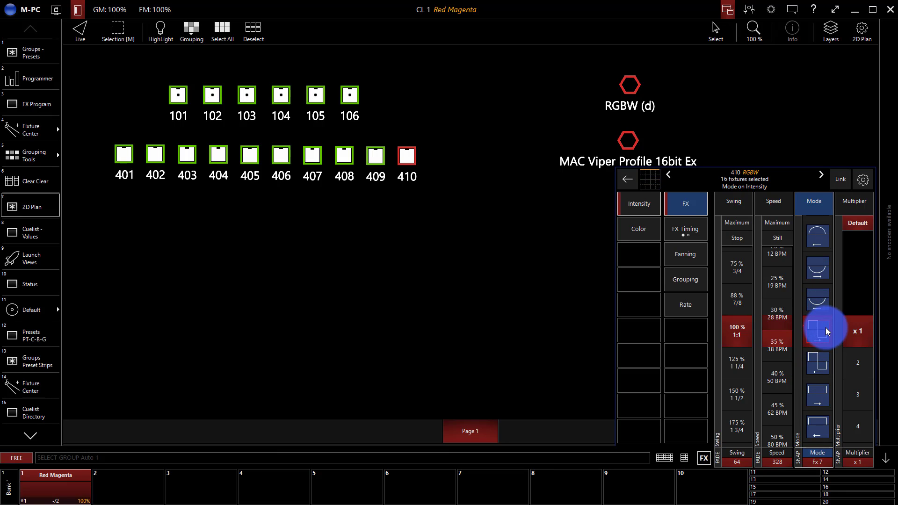
{"action": "left_click", "coordinate": [819, 356]}
{"action": "left_click", "coordinate": [820, 356]}
{"action": "left_click", "coordinate": [820, 356]}
{"action": "left_click", "coordinate": [819, 356]}
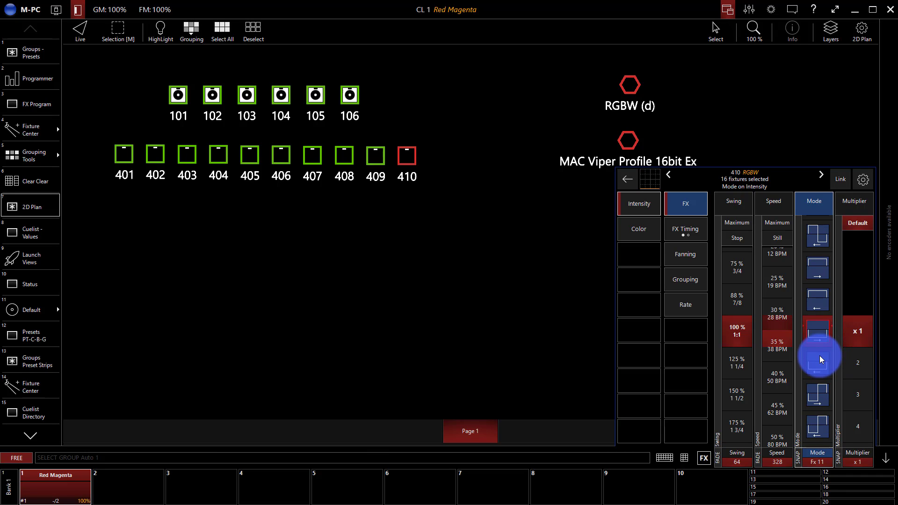
{"action": "scroll", "coordinate": [812, 253], "scroll_direction": "up", "scroll_amount": 9}
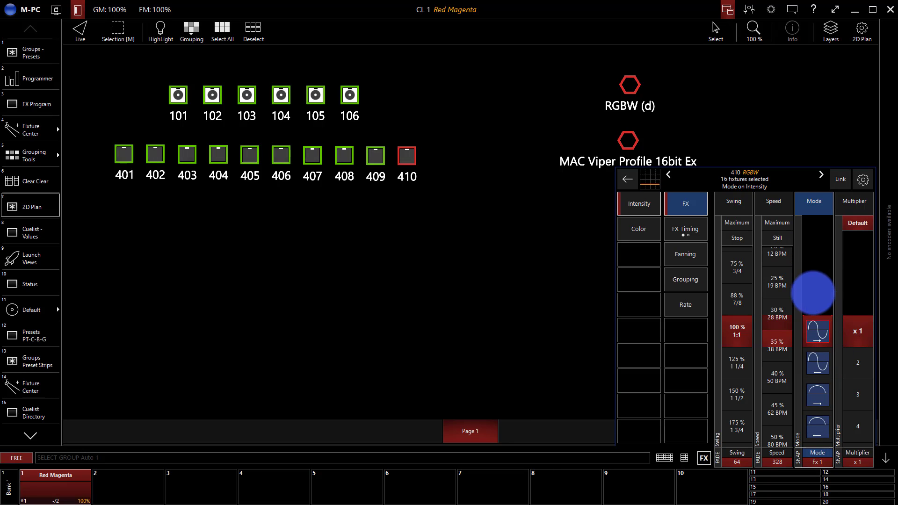
{"action": "left_click", "coordinate": [814, 293]}
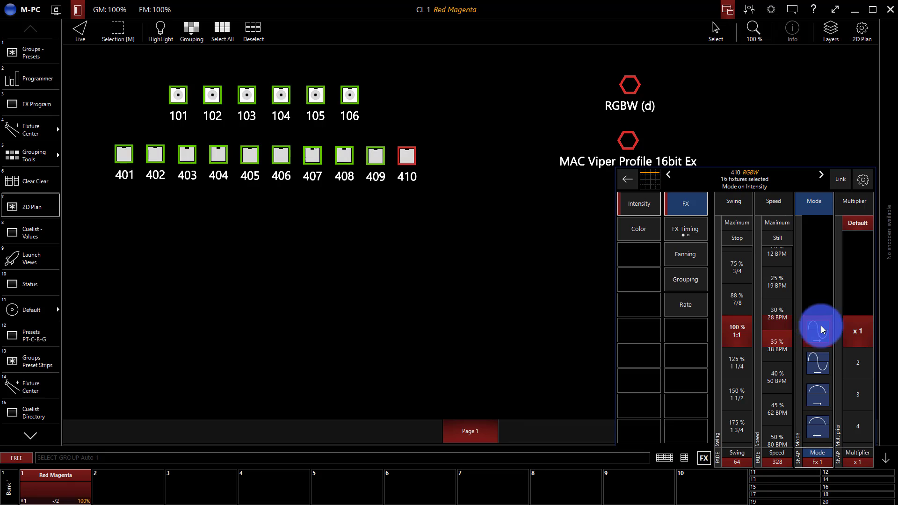
Try a multiplier of x 2 on the intensity effect and restore it to x 1
{"action": "left_click", "coordinate": [847, 211]}
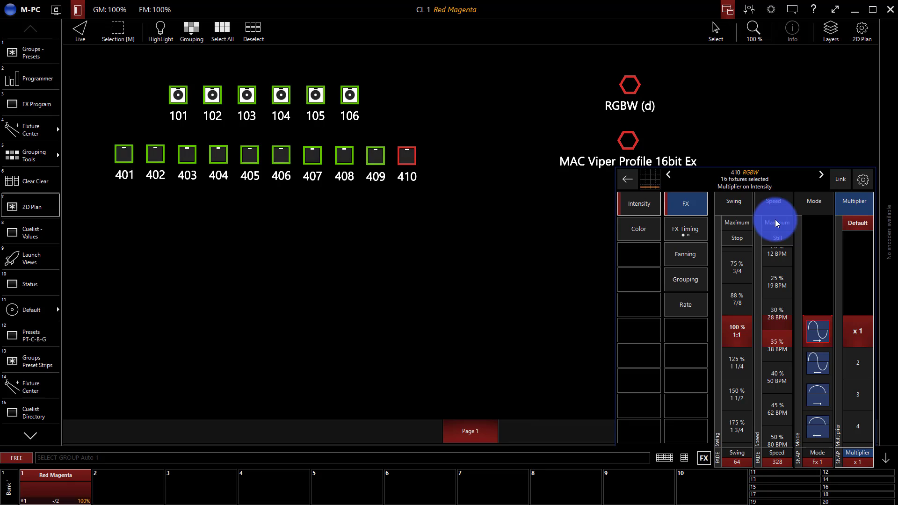
{"action": "left_click", "coordinate": [865, 352]}
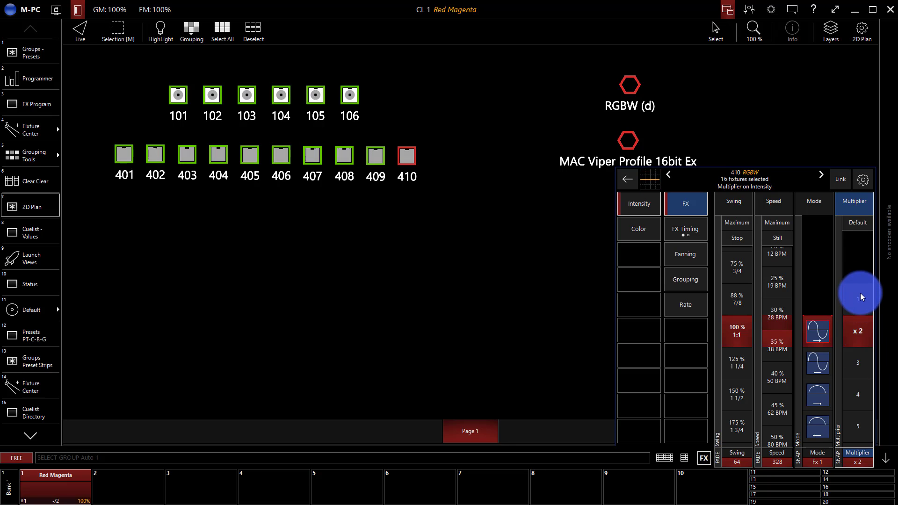
{"action": "left_click", "coordinate": [860, 293]}
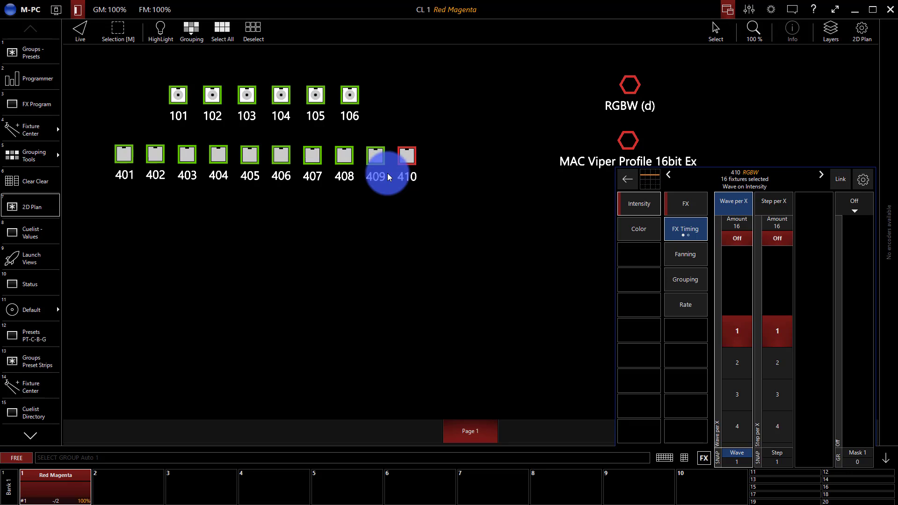
Examine the intensity effect's FX Timing parameters: wave, step, mask, delay, shift and wait
{"action": "left_click", "coordinate": [728, 208]}
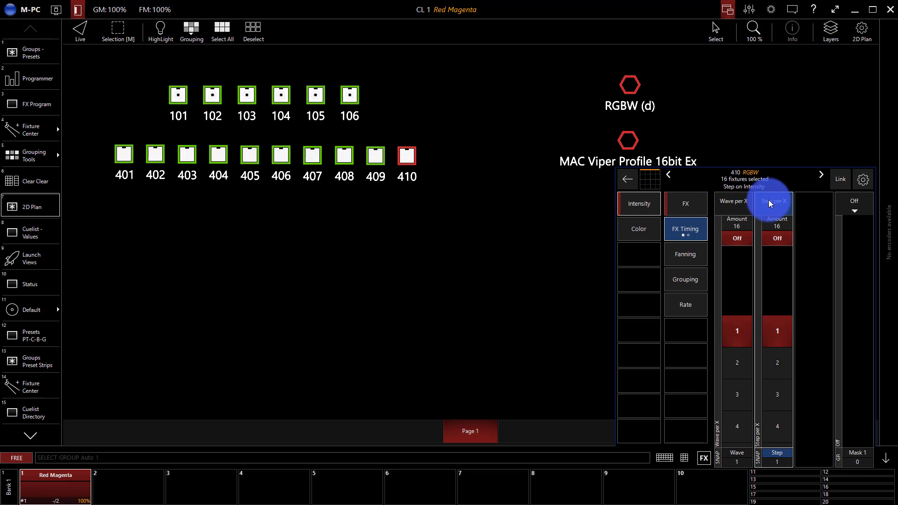
{"action": "left_click", "coordinate": [848, 206]}
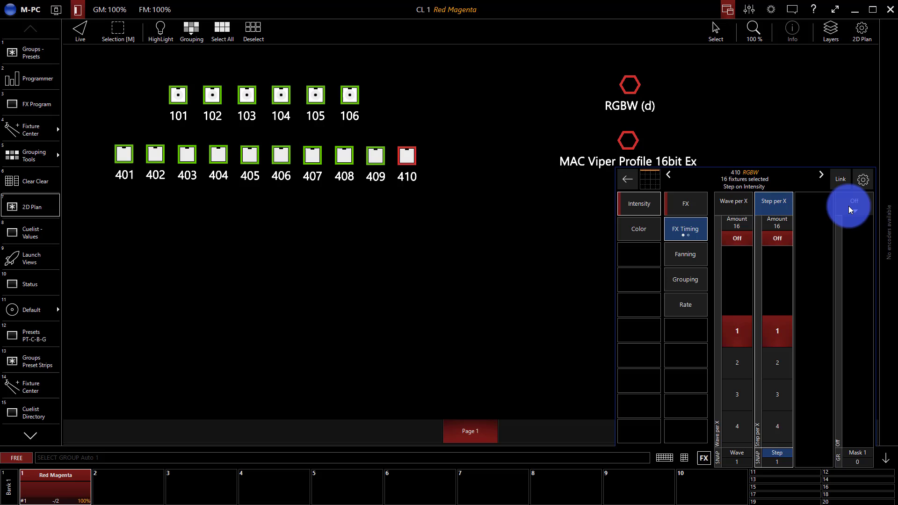
{"action": "left_click", "coordinate": [815, 204]}
{"action": "left_click", "coordinate": [779, 206]}
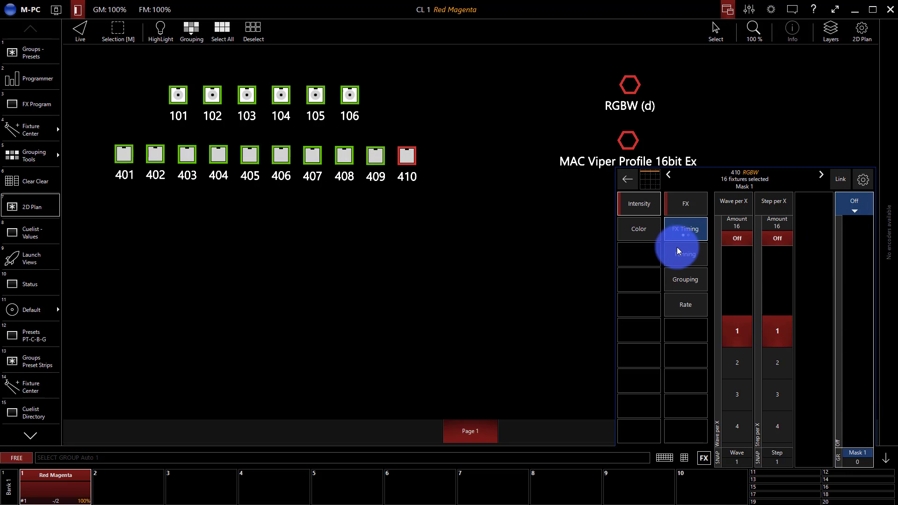
{"action": "left_click", "coordinate": [673, 233]}
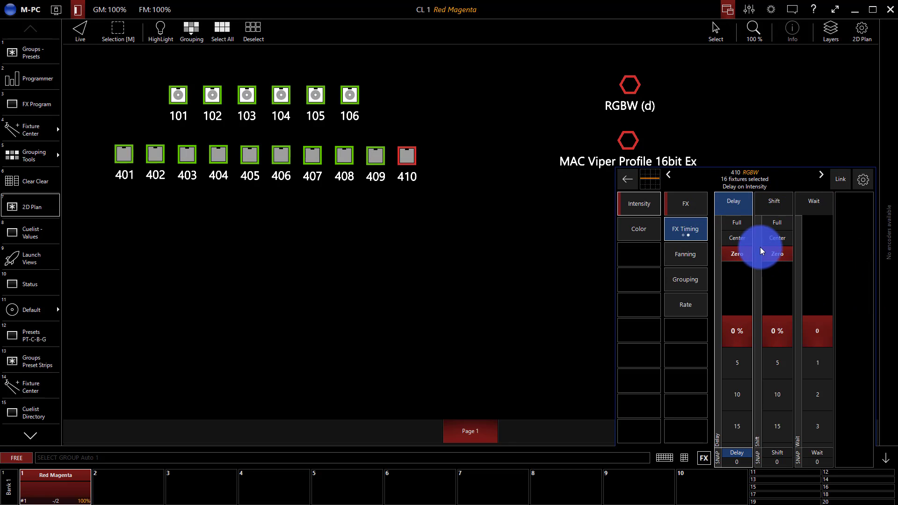
{"action": "left_click", "coordinate": [683, 223]}
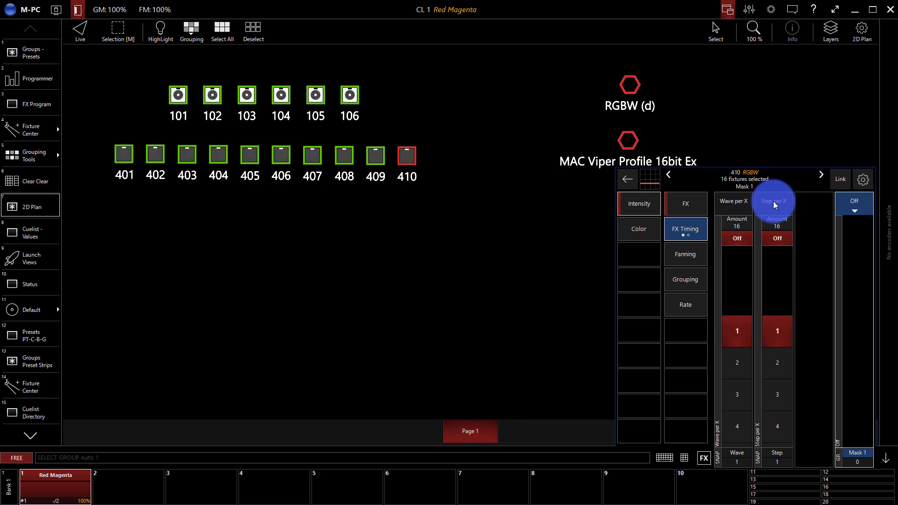
Set the intensity effect's Wave per X to the full fixture amount of 16 and review its waveform mode
{"action": "left_click", "coordinate": [737, 204]}
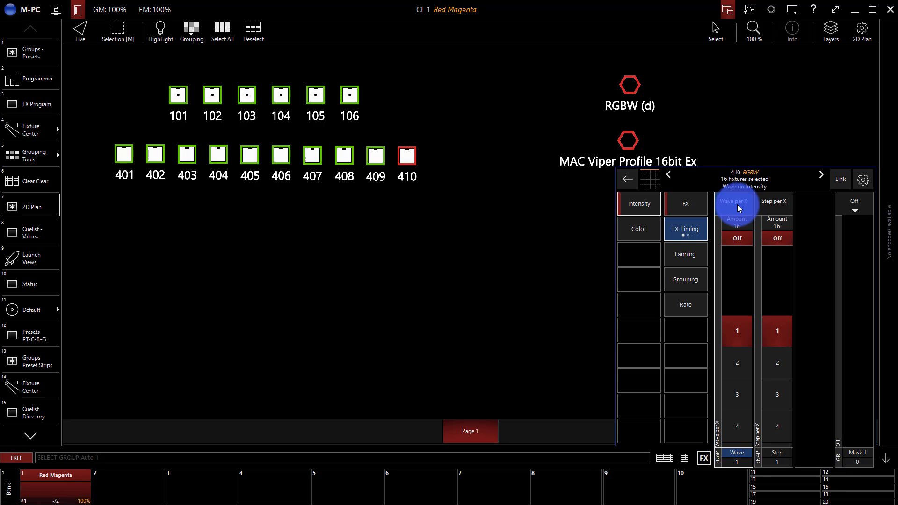
{"action": "left_click", "coordinate": [739, 222]}
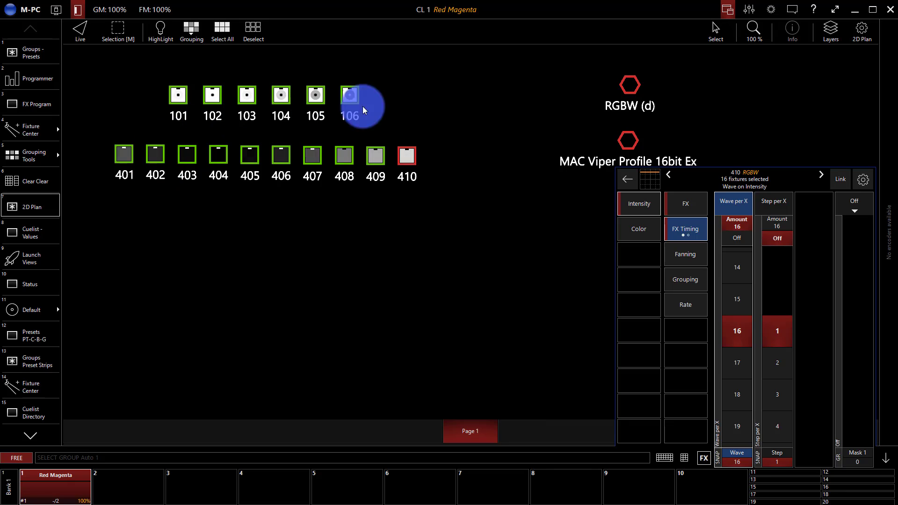
{"action": "left_click", "coordinate": [681, 206]}
{"action": "left_click", "coordinate": [819, 197]}
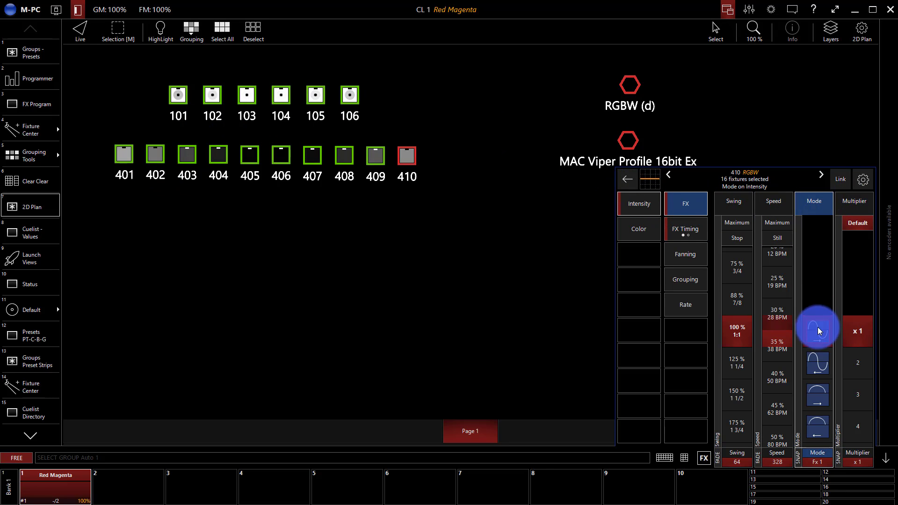
{"action": "left_click", "coordinate": [666, 236]}
{"action": "left_click", "coordinate": [732, 207]}
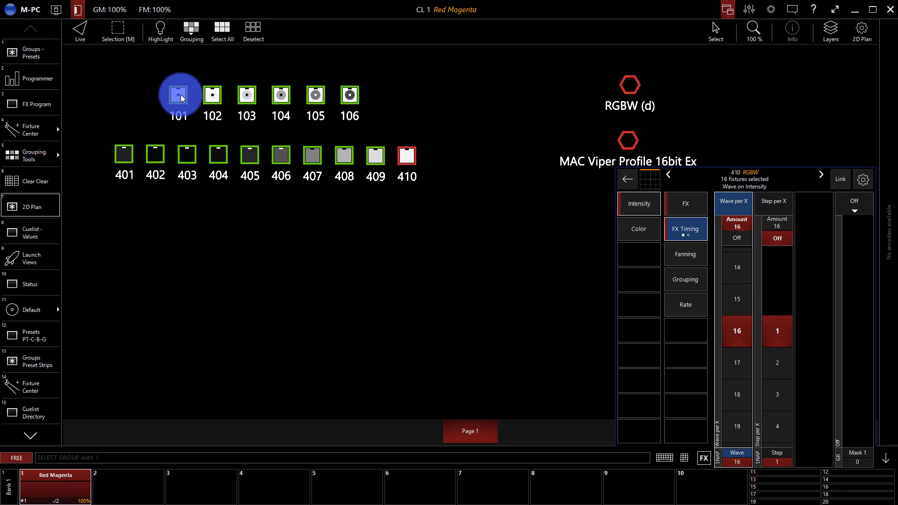
Freeze the intensity effect at Still, then set its FX speed to about 45 % (62 BPM)
{"action": "left_click", "coordinate": [685, 203]}
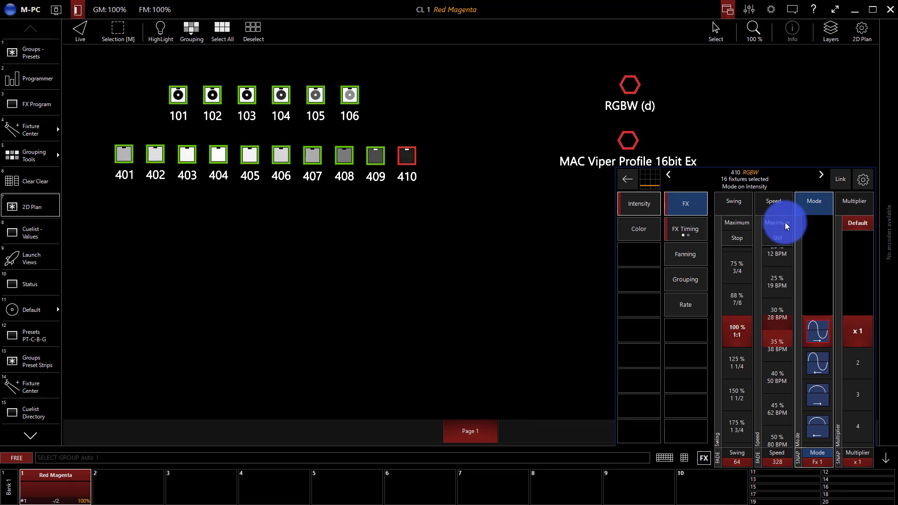
{"action": "left_click", "coordinate": [780, 237]}
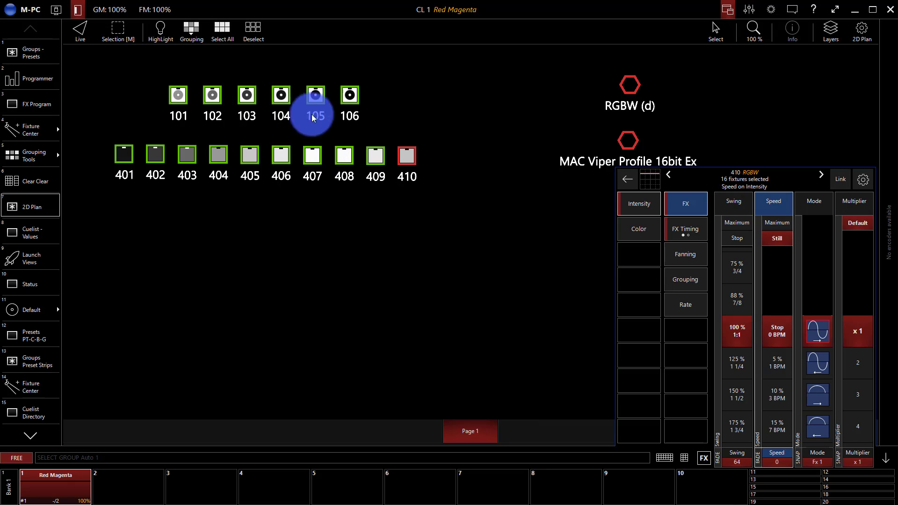
{"action": "left_click", "coordinate": [785, 388]}
{"action": "left_click", "coordinate": [784, 388]}
{"action": "left_click", "coordinate": [785, 387]}
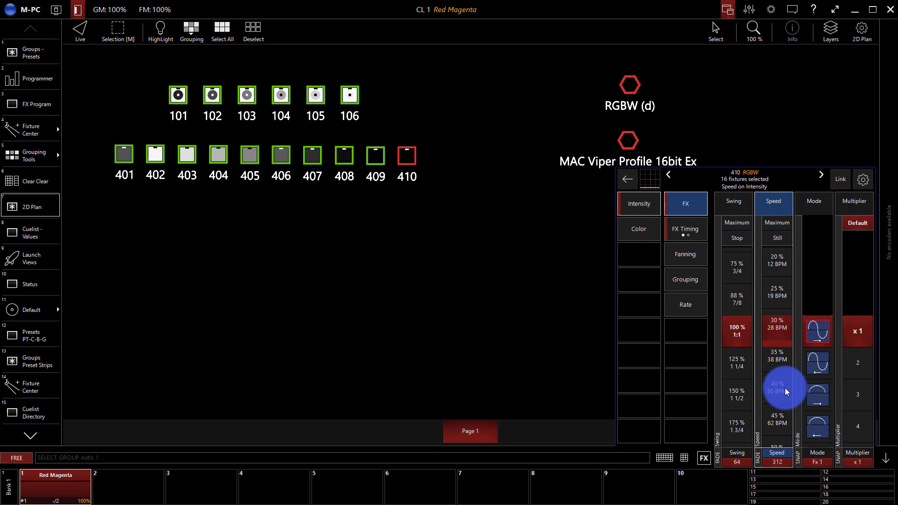
{"action": "left_click", "coordinate": [784, 388]}
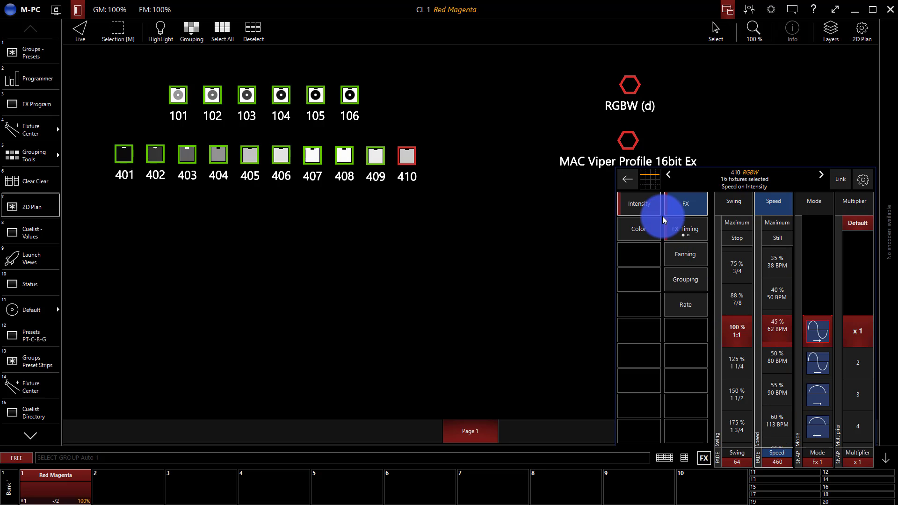
Try Wave per X values of 12 and 4 on the intensity effect and turn the wave off
{"action": "left_click", "coordinate": [675, 230]}
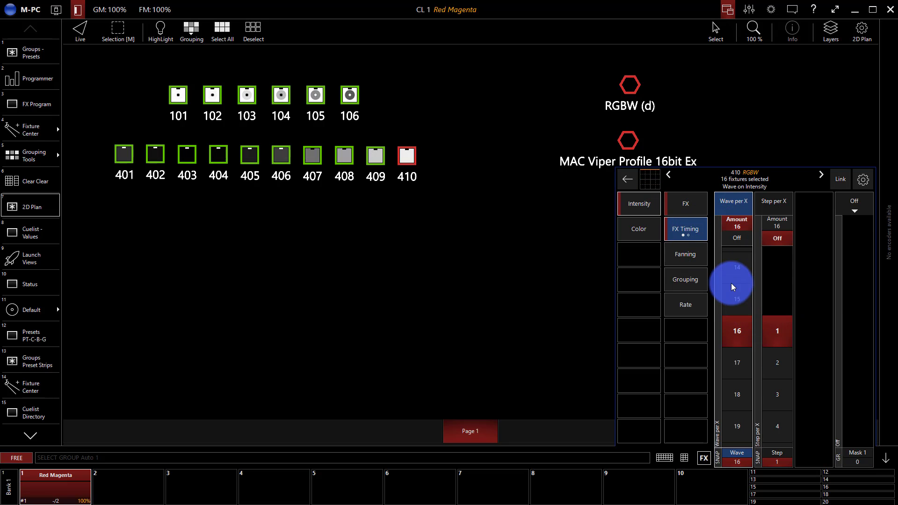
{"action": "scroll", "coordinate": [734, 276], "scroll_direction": "up", "scroll_amount": 14}
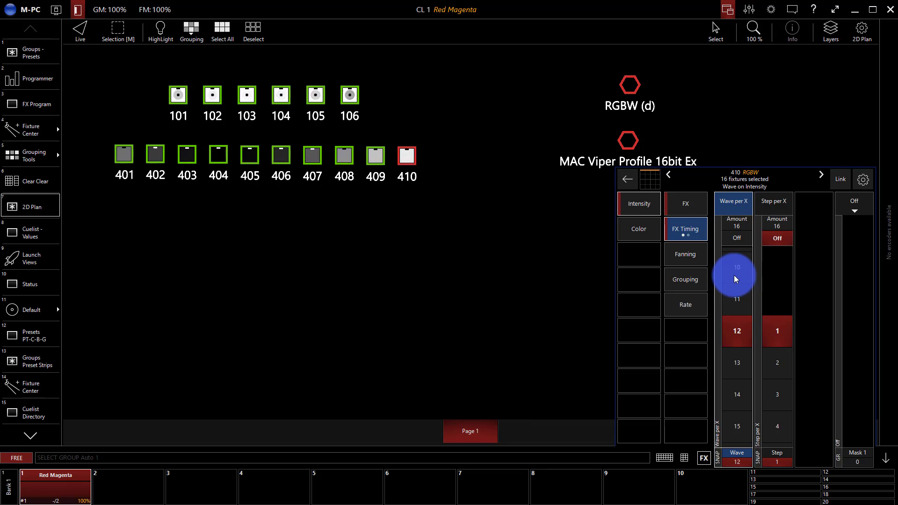
{"action": "scroll", "coordinate": [726, 366], "scroll_direction": "down", "scroll_amount": 2}
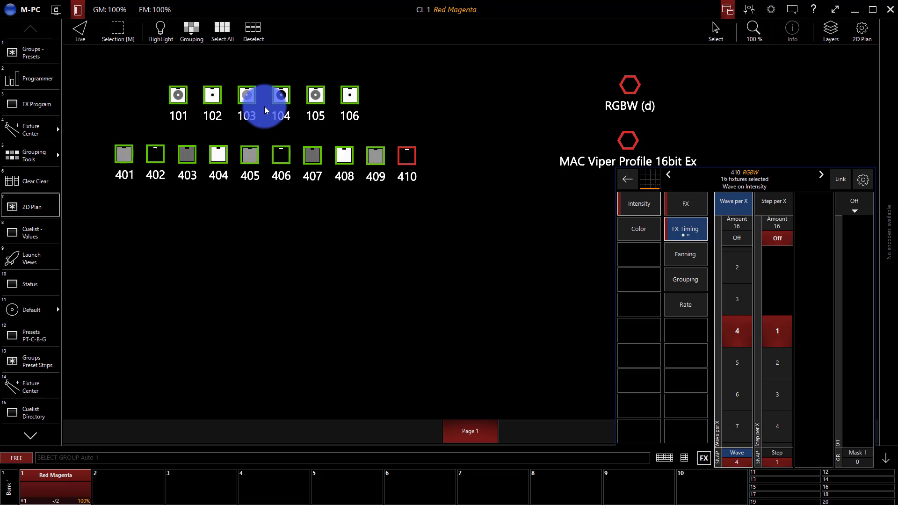
{"action": "left_click", "coordinate": [739, 237]}
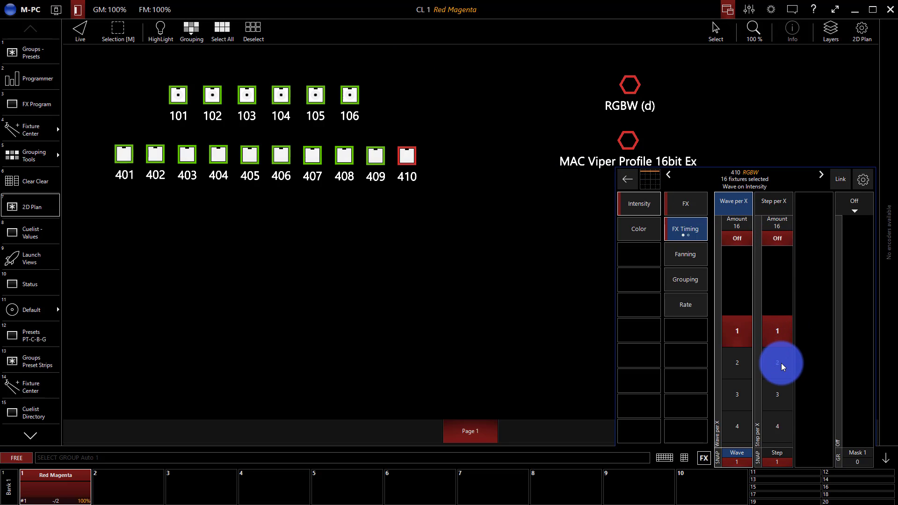
Try Step per X at the full amount of 16, Off and 2, then set it to 4
{"action": "left_click", "coordinate": [777, 227]}
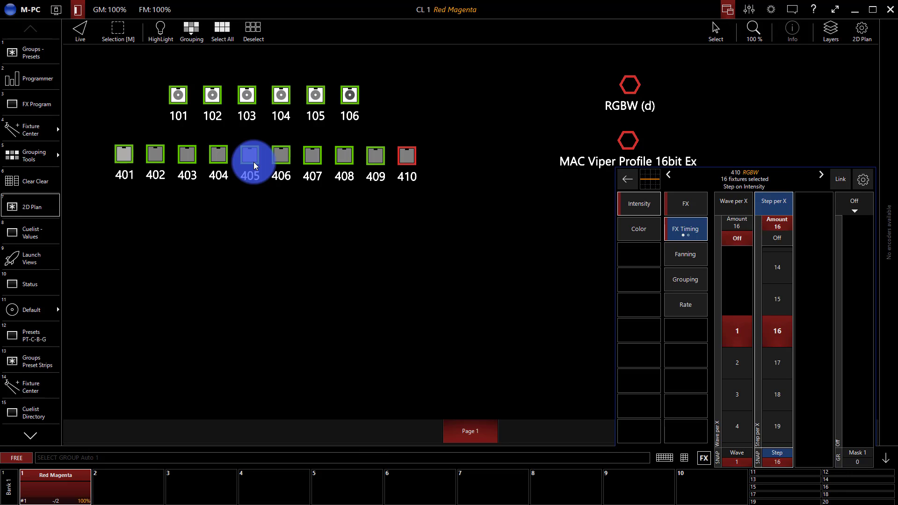
{"action": "left_click", "coordinate": [768, 236]}
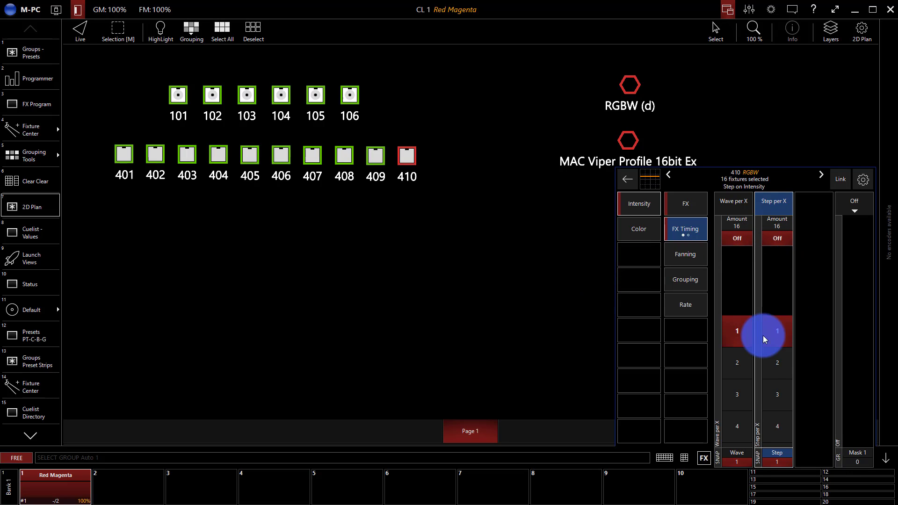
{"action": "left_click", "coordinate": [770, 356]}
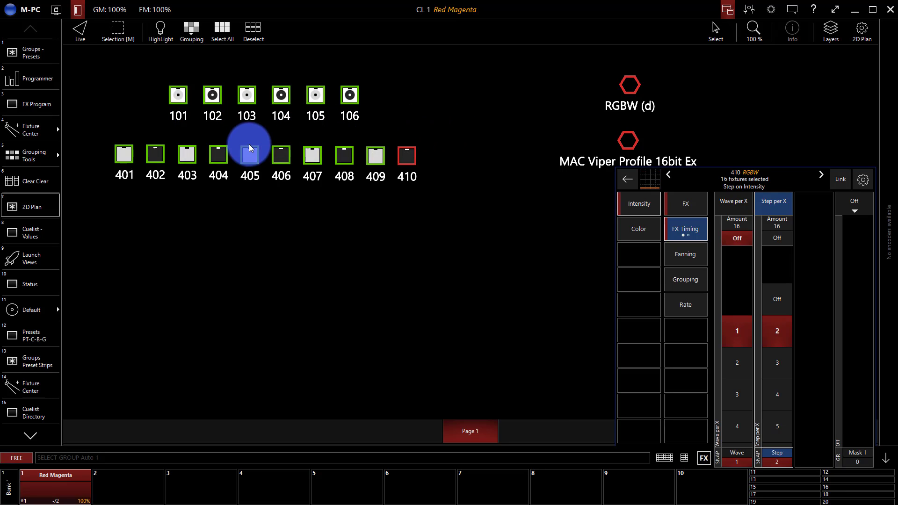
{"action": "left_click", "coordinate": [775, 391]}
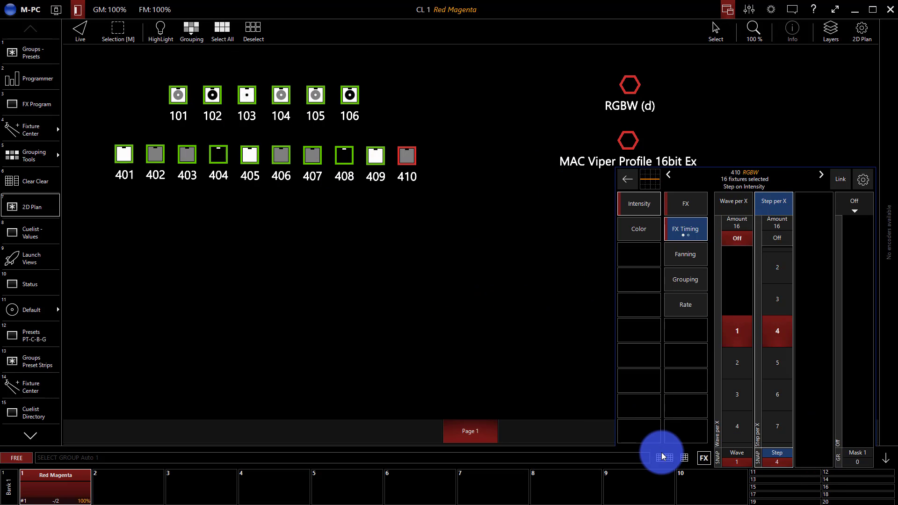
Record the effect to playback 2 as an Override cuelist named Intensity FX and clear the programmer
{"action": "left_click", "coordinate": [690, 458]}
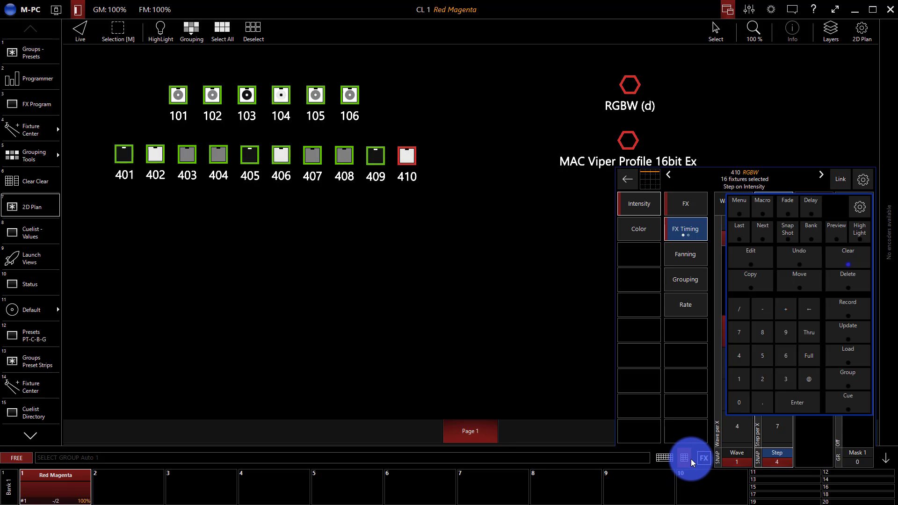
{"action": "left_click", "coordinate": [864, 310]}
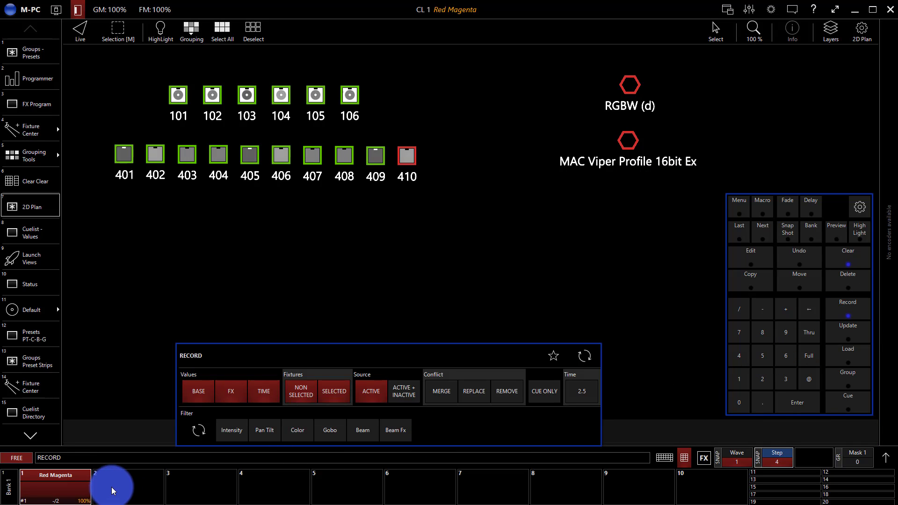
{"action": "left_click", "coordinate": [135, 489]}
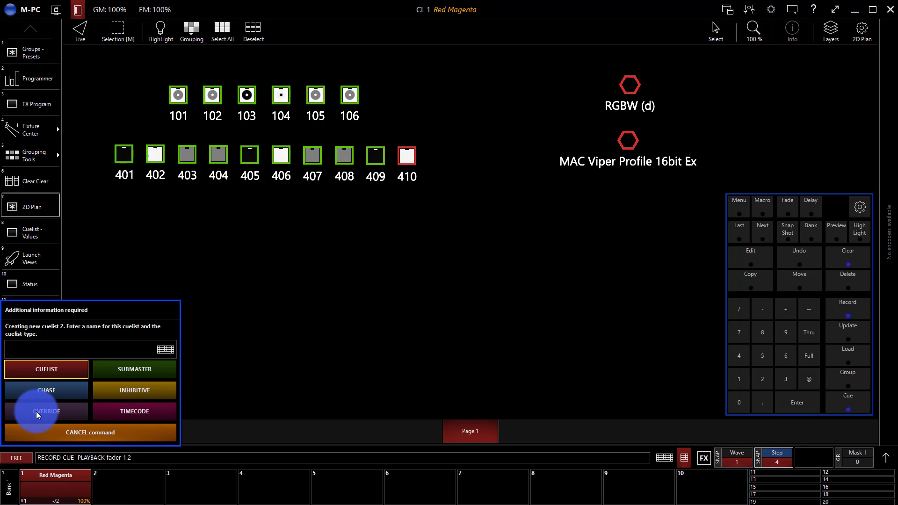
{"action": "type", "text": "In"}
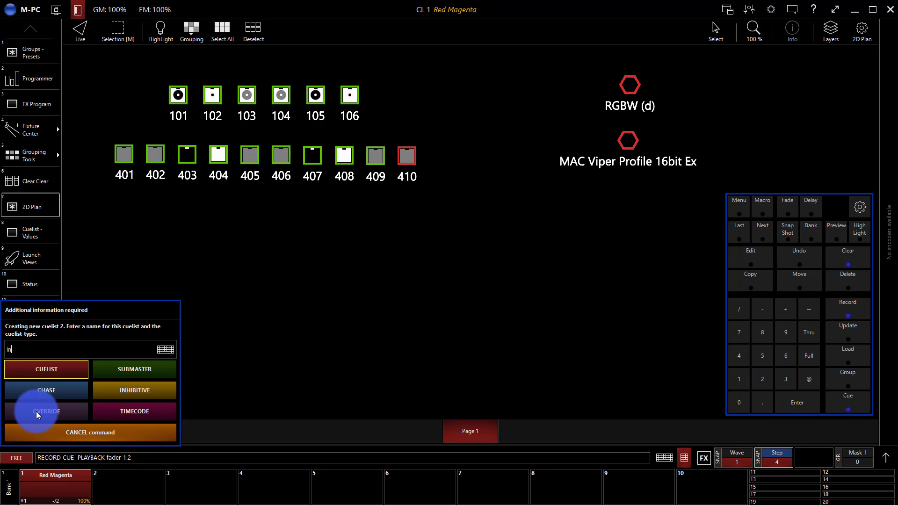
{"action": "type", "text": "tensity FX"}
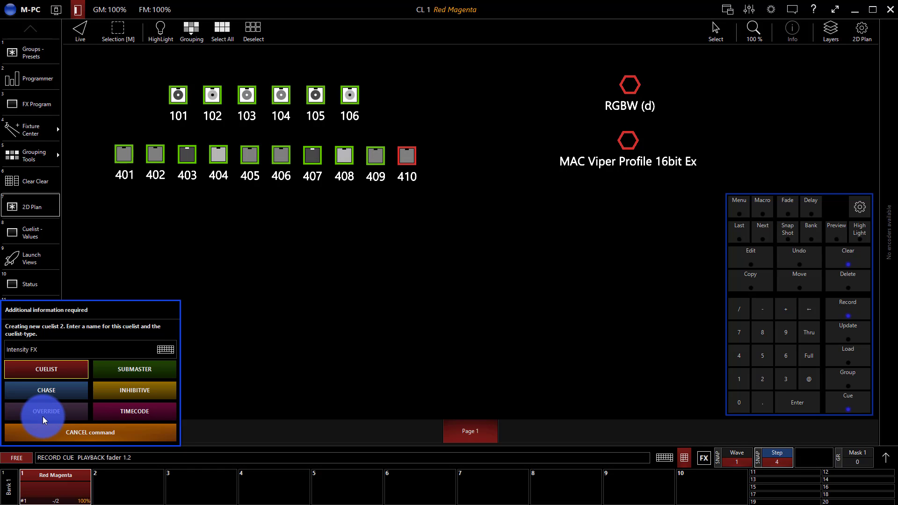
{"action": "left_click", "coordinate": [43, 416]}
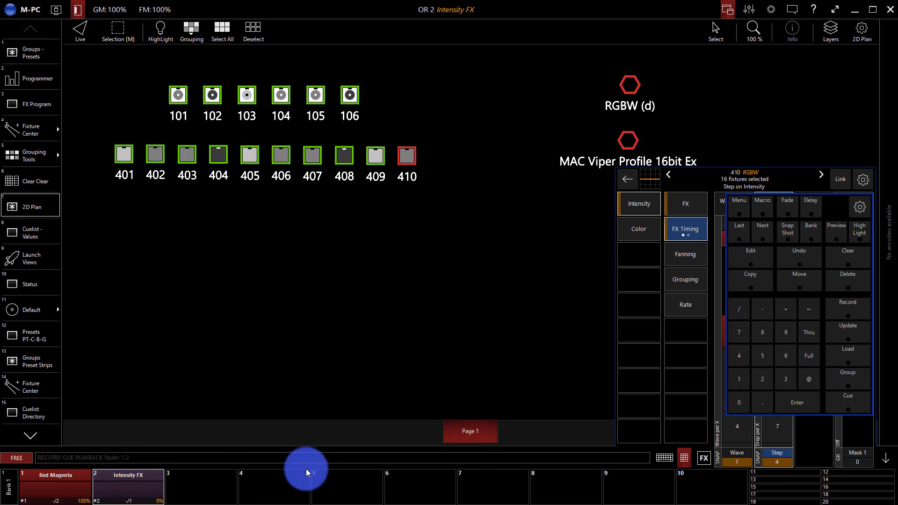
{"action": "left_click", "coordinate": [855, 255]}
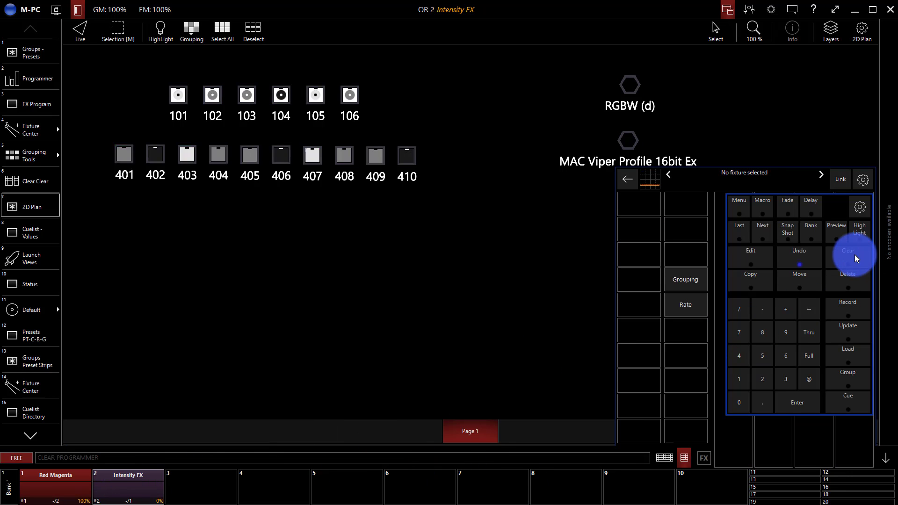
Test the Intensity FX playback by raising its fader to 100 %, lowering it to about 50 % and returning it to 0 %
{"action": "left_click", "coordinate": [123, 496]}
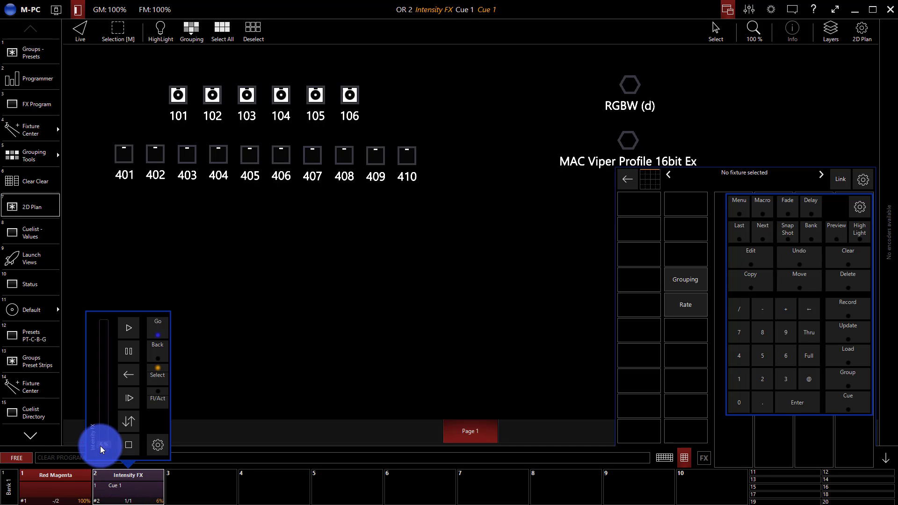
{"action": "left_click_drag", "start_coordinate": [102, 449], "coordinate": [245, 115]}
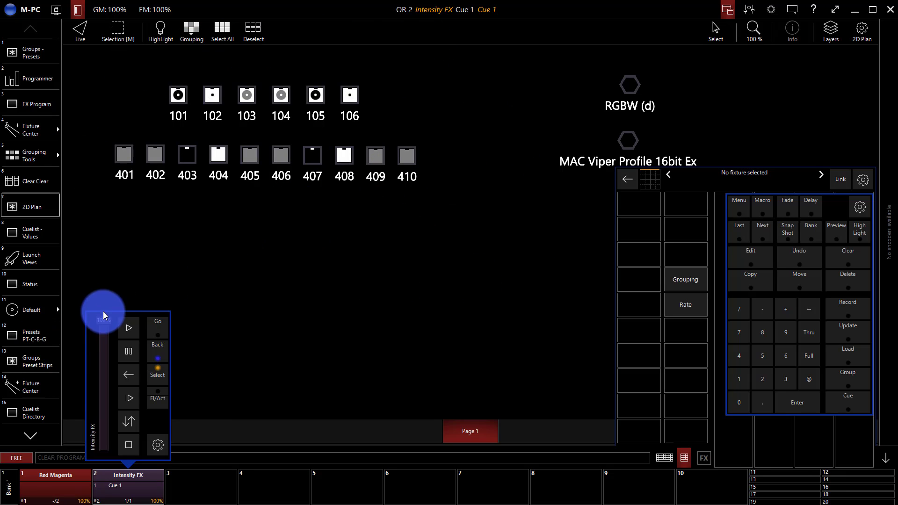
{"action": "left_click_drag", "start_coordinate": [105, 345], "coordinate": [118, 400]}
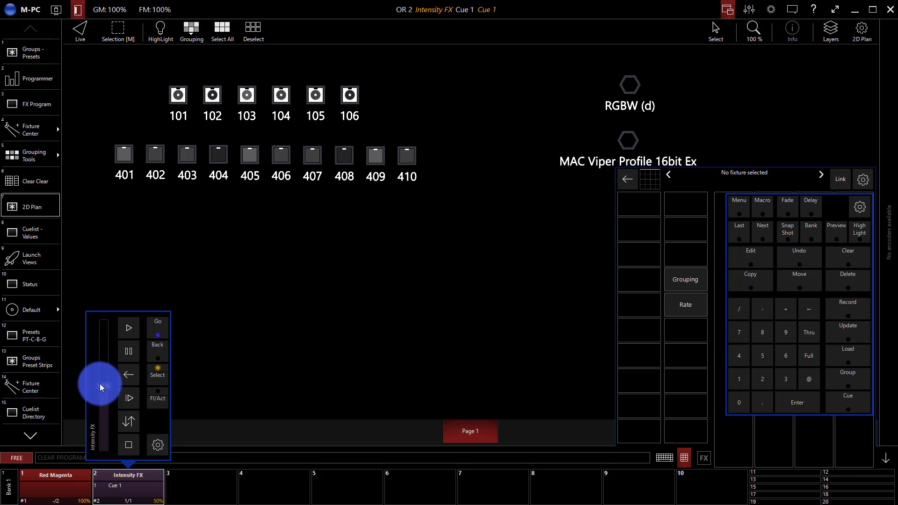
{"action": "left_click_drag", "start_coordinate": [100, 383], "coordinate": [124, 459]}
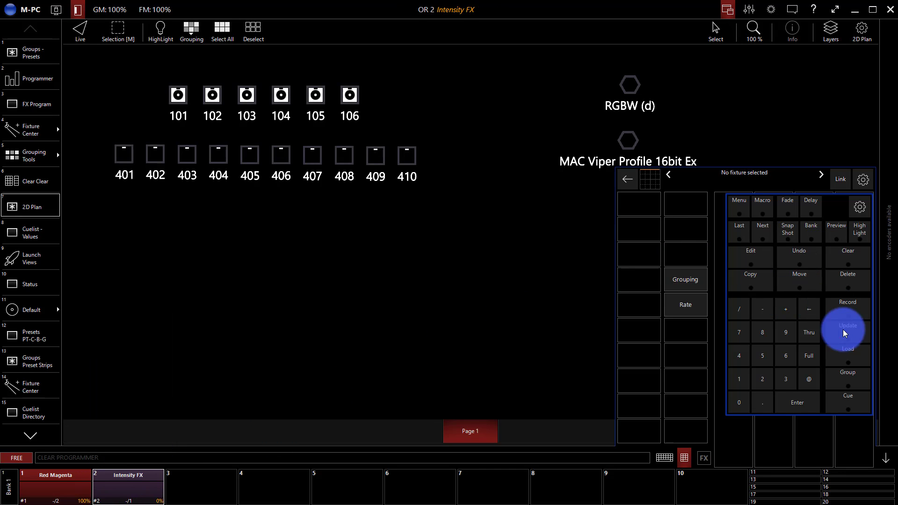
Select all Viper and RGBW fixtures and apply an effect on Red with maximum swing and 30 % speed (28 BPM)
{"action": "left_click", "coordinate": [691, 457]}
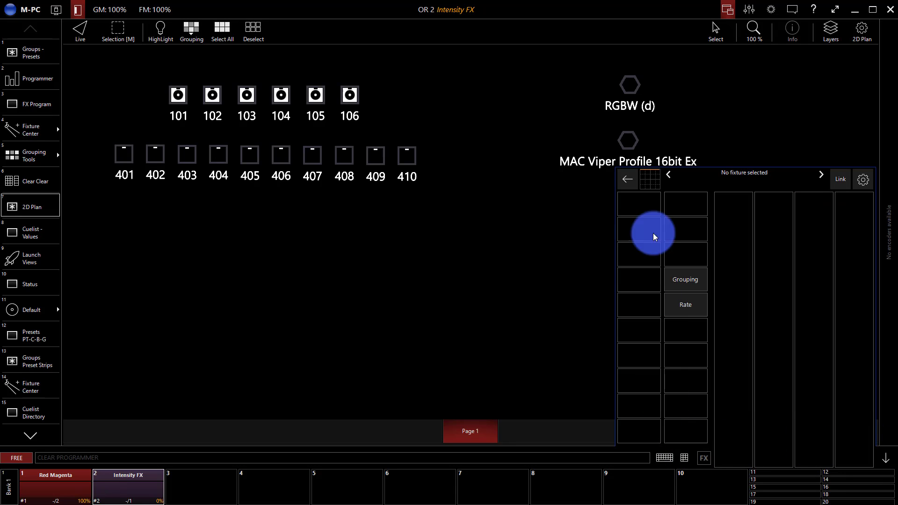
{"action": "left_click", "coordinate": [627, 138]}
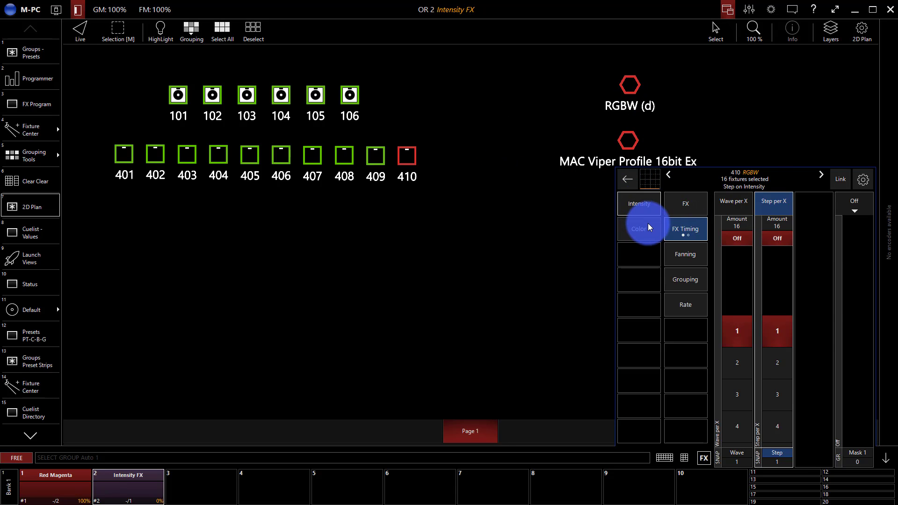
{"action": "left_click", "coordinate": [647, 223]}
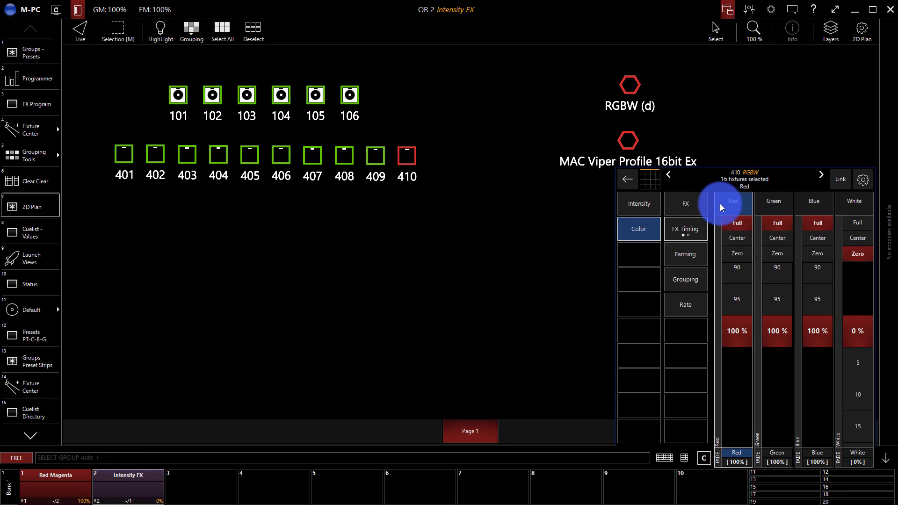
{"action": "left_click", "coordinate": [680, 201]}
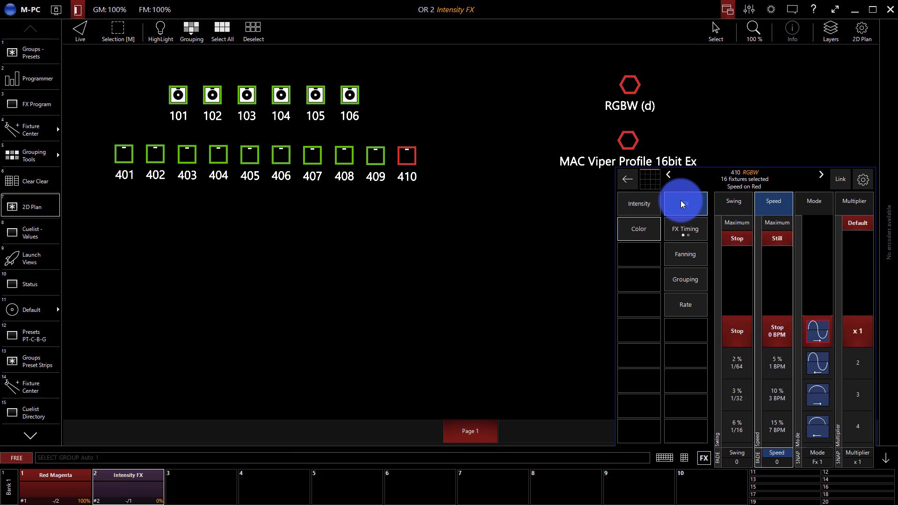
{"action": "left_click", "coordinate": [736, 224]}
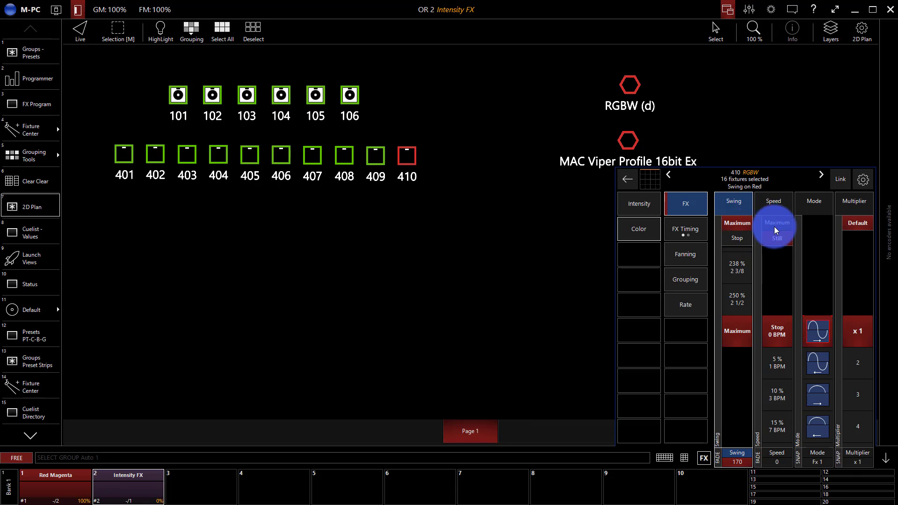
{"action": "left_click_drag", "start_coordinate": [774, 226], "coordinate": [775, 274]}
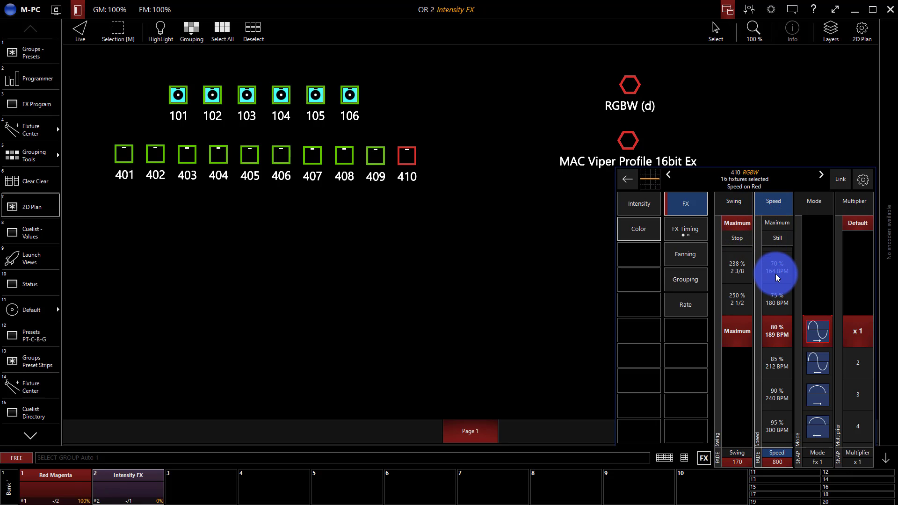
{"action": "scroll", "coordinate": [775, 273], "scroll_direction": "down", "scroll_amount": 8}
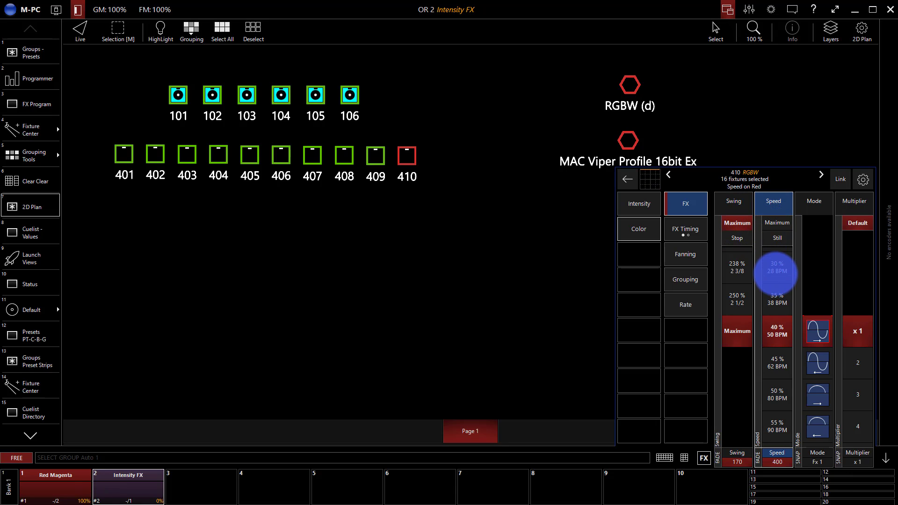
Set the selected fixtures' intensity to full and review the Red channel's level and effect settings
{"action": "left_click", "coordinate": [634, 197]}
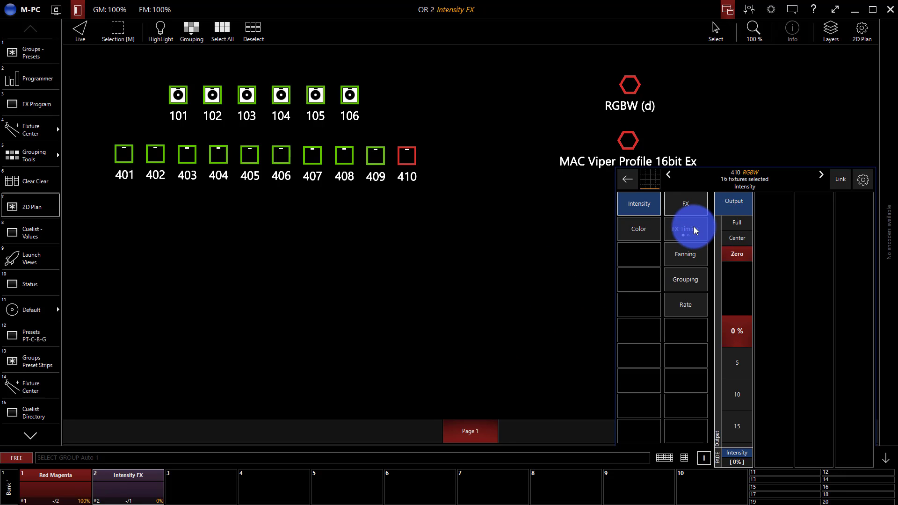
{"action": "left_click", "coordinate": [735, 227]}
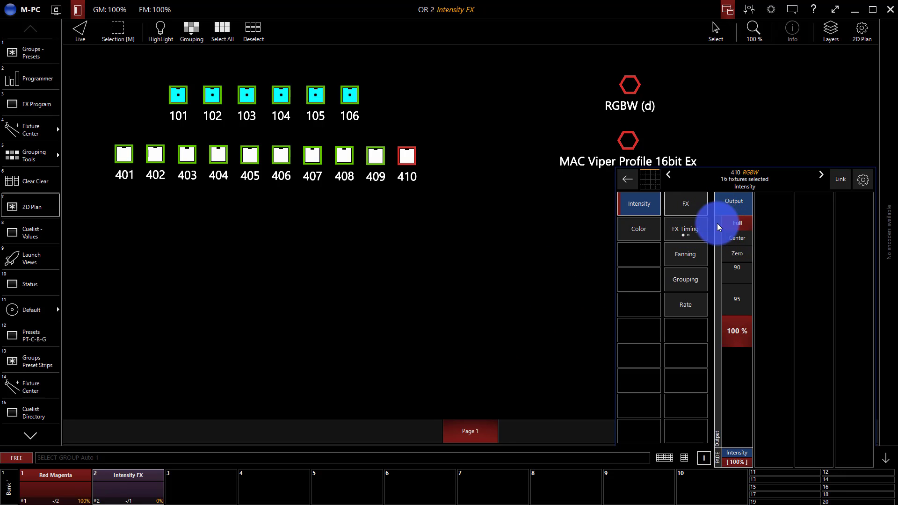
{"action": "left_click", "coordinate": [645, 226]}
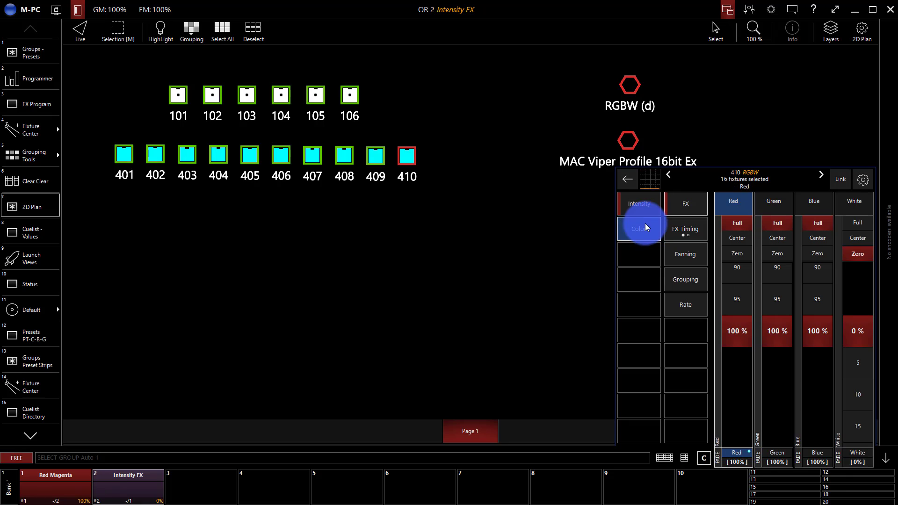
{"action": "left_click", "coordinate": [696, 198]}
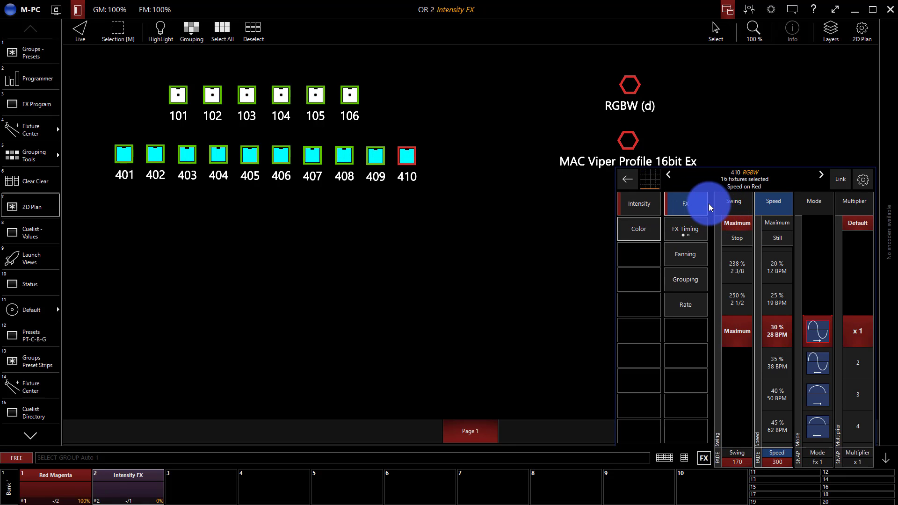
{"action": "left_click", "coordinate": [631, 223]}
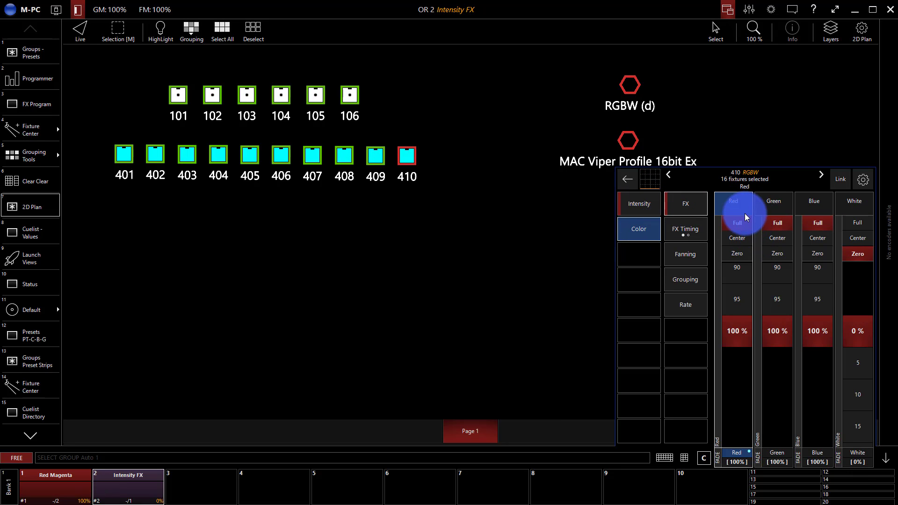
Set the Green and Blue color values of the selected Viper and RGBW fixtures to zero
{"action": "left_click", "coordinate": [769, 252]}
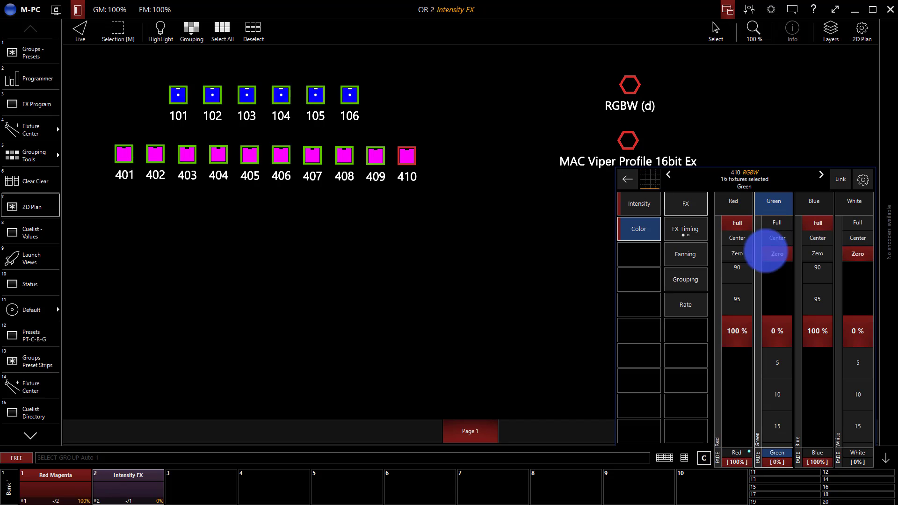
{"action": "left_click", "coordinate": [797, 253]}
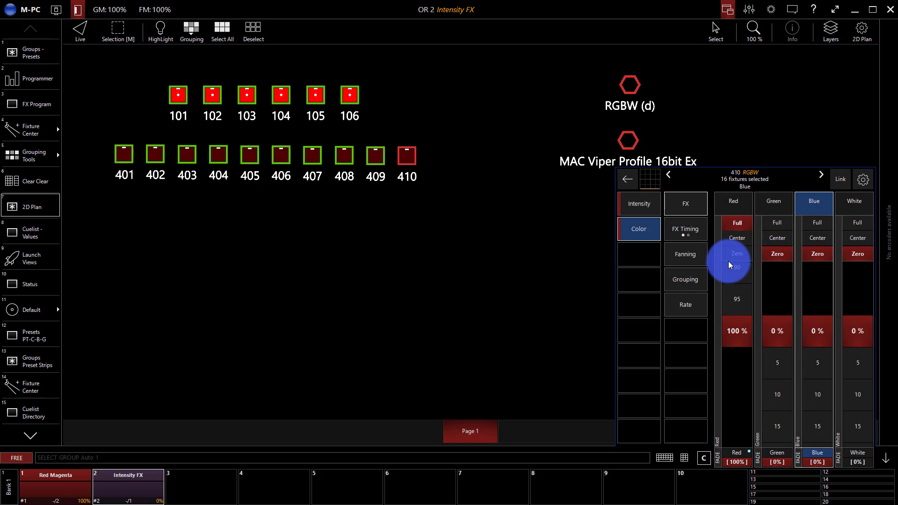
{"action": "left_click_drag", "start_coordinate": [735, 234], "coordinate": [733, 279]}
Set the effect swing on the Blue channel to 19 % (3/16)
{"action": "left_click", "coordinate": [680, 210]}
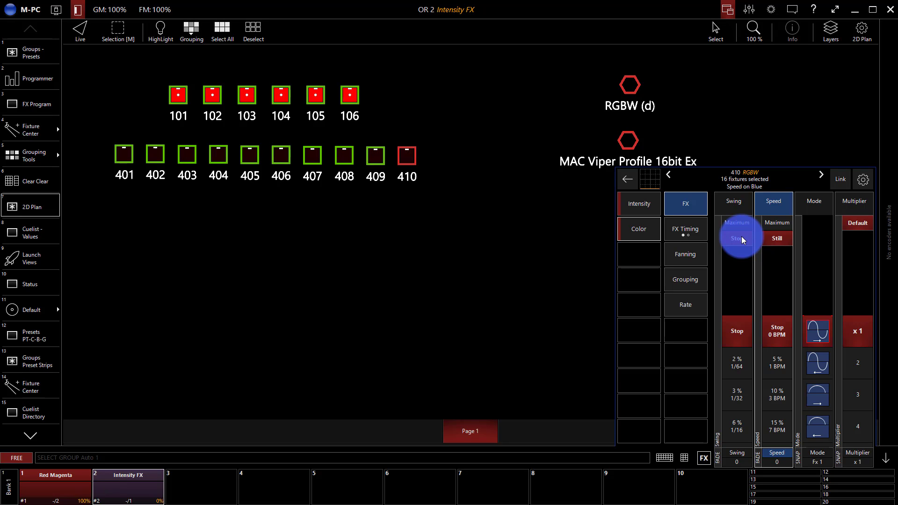
{"action": "left_click", "coordinate": [742, 236]}
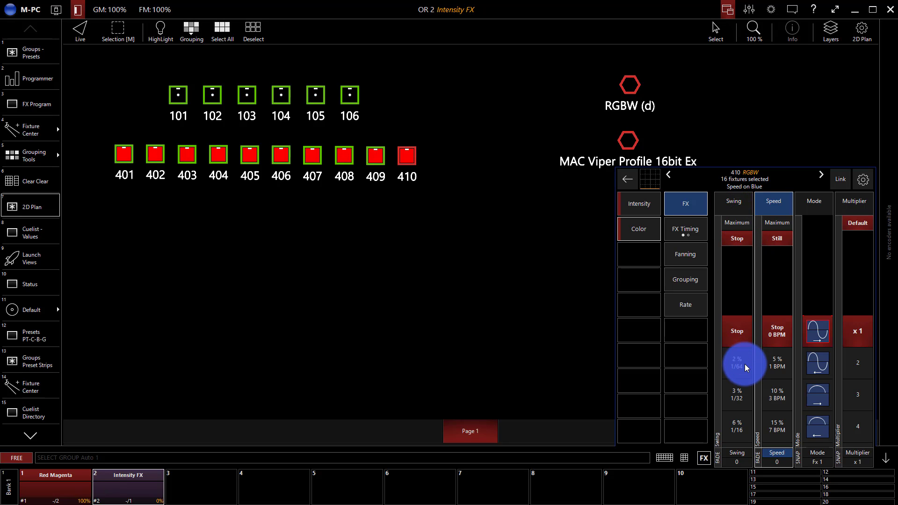
{"action": "scroll", "coordinate": [744, 364], "scroll_direction": "down", "scroll_amount": 5}
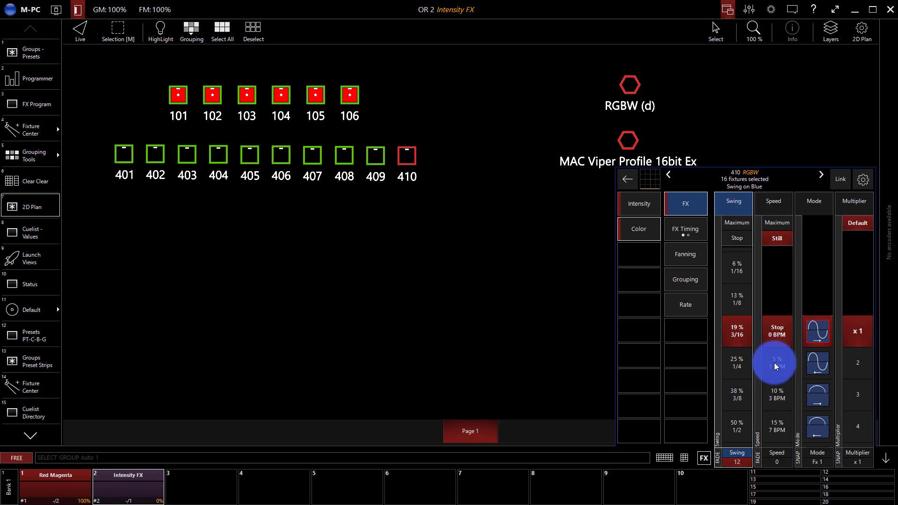
Set the Red channel's effect to 200 % (2:1) swing, 35 % (38 BPM) speed and the square-wave mode Fx 7
{"action": "left_click", "coordinate": [641, 230]}
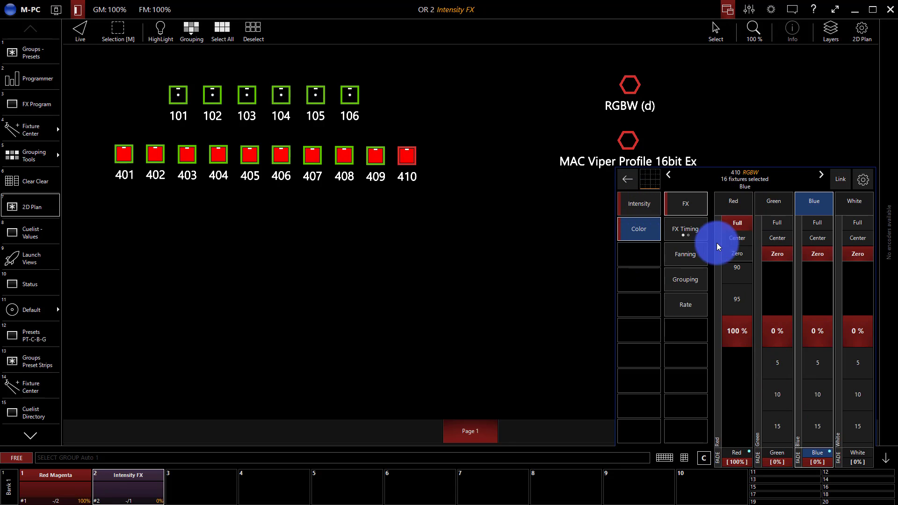
{"action": "left_click", "coordinate": [727, 203]}
{"action": "left_click", "coordinate": [674, 210]}
{"action": "left_click", "coordinate": [735, 208]}
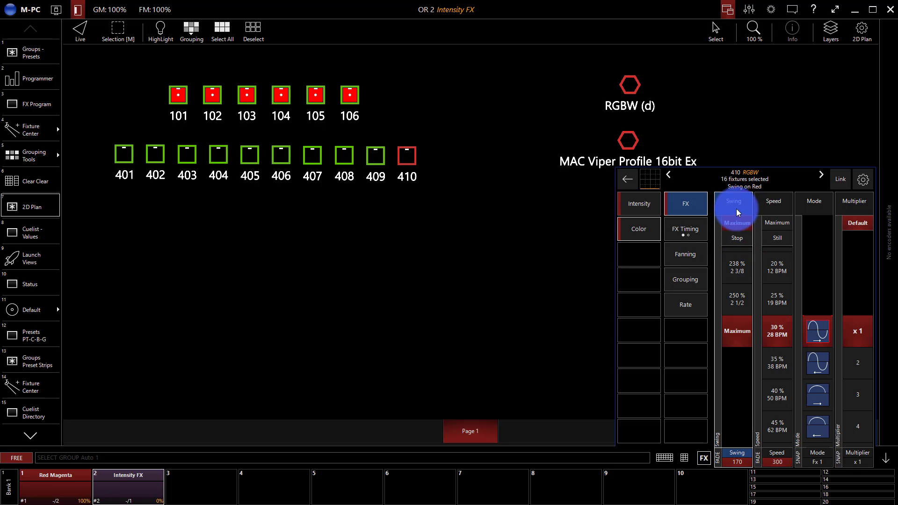
{"action": "left_click_drag", "start_coordinate": [736, 209], "coordinate": [843, 255]}
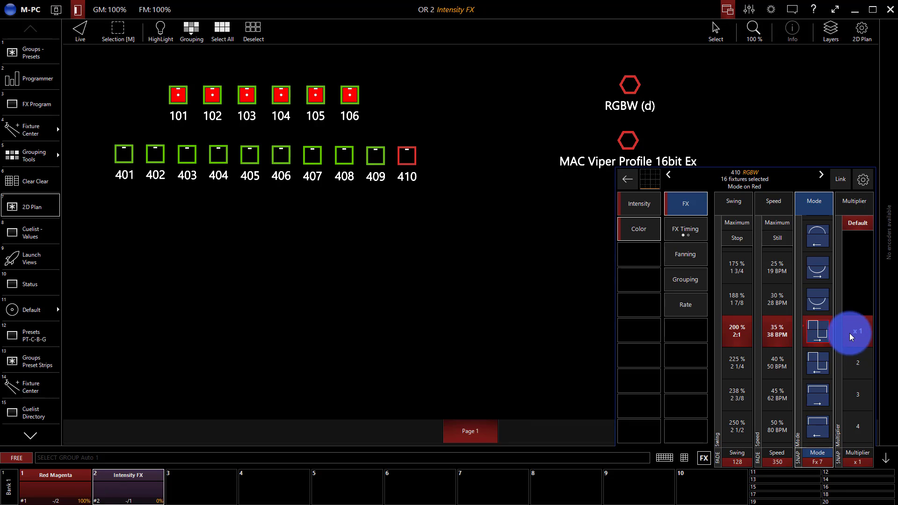
{"action": "left_click_drag", "start_coordinate": [850, 337], "coordinate": [452, 150]}
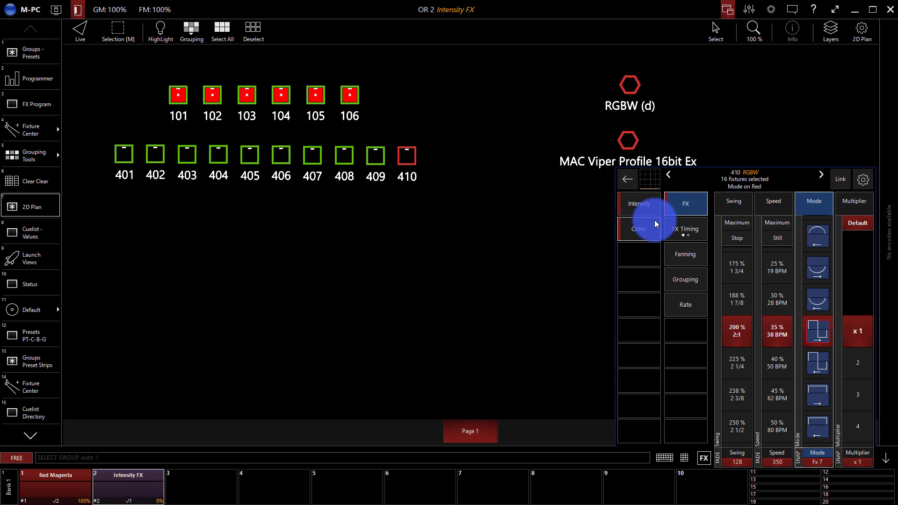
Spread the Red effect across the selected fixtures by setting its Wave per X timing to 4
{"action": "left_click", "coordinate": [690, 228]}
{"action": "left_click", "coordinate": [734, 382]}
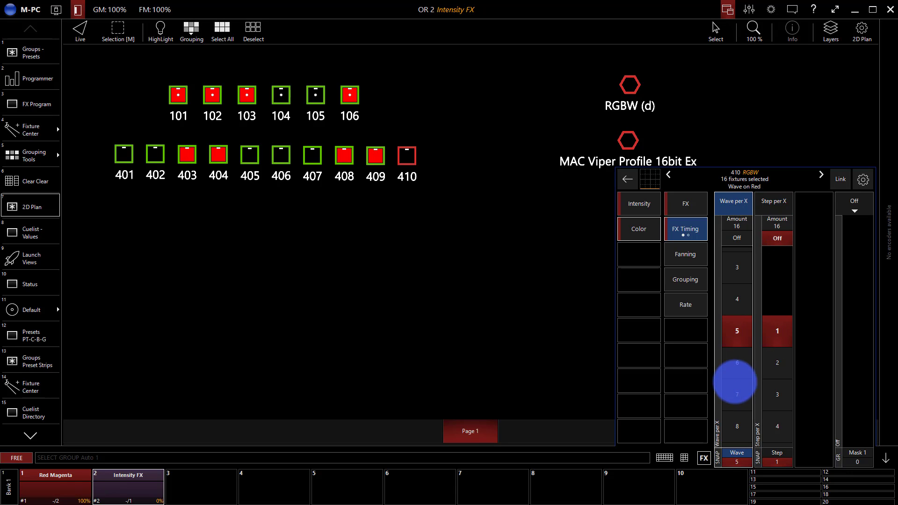
{"action": "left_click_drag", "start_coordinate": [735, 382], "coordinate": [740, 360]}
{"action": "left_click", "coordinate": [371, 138]}
{"action": "mouse_move", "coordinate": [225, 104]}
{"action": "left_mouse_down"}
{"action": "mouse_move", "coordinate": [345, 109]}
{"action": "mouse_move", "coordinate": [294, 103]}
{"action": "left_mouse_up"}
{"action": "left_click_drag", "start_coordinate": [563, 148], "coordinate": [263, 142]}
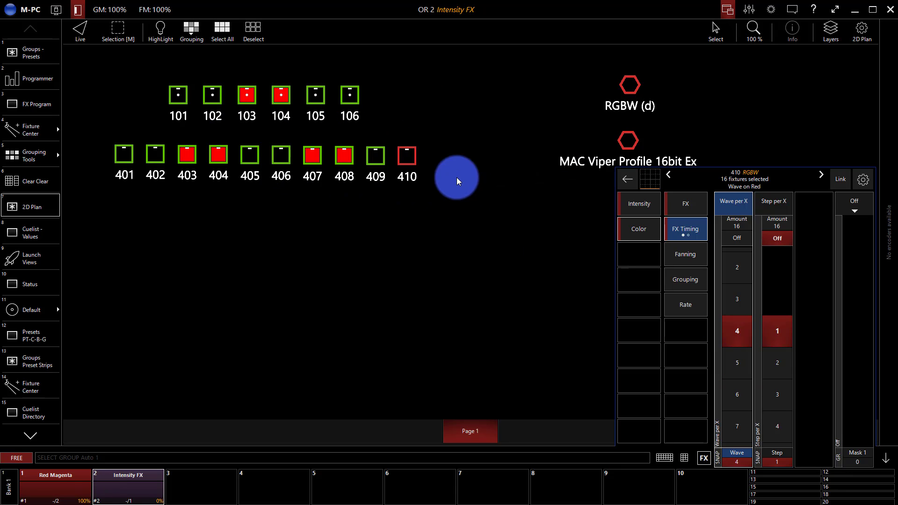
{"action": "mouse_move", "coordinate": [457, 181]}
{"action": "left_mouse_down"}
{"action": "mouse_move", "coordinate": [551, 124]}
{"action": "mouse_move", "coordinate": [210, 179]}
{"action": "mouse_move", "coordinate": [206, 164]}
{"action": "mouse_move", "coordinate": [301, 154]}
{"action": "left_mouse_up"}
{"action": "left_click", "coordinate": [624, 199]}
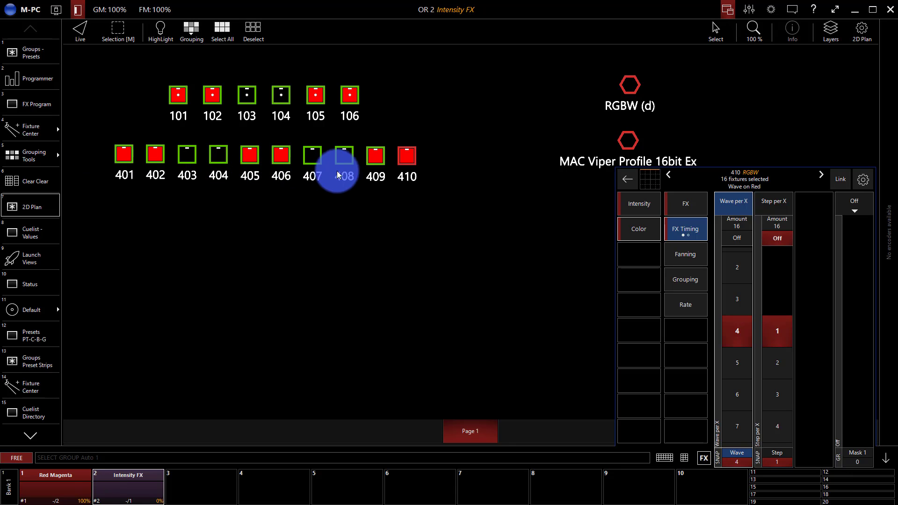
{"action": "left_click", "coordinate": [678, 205]}
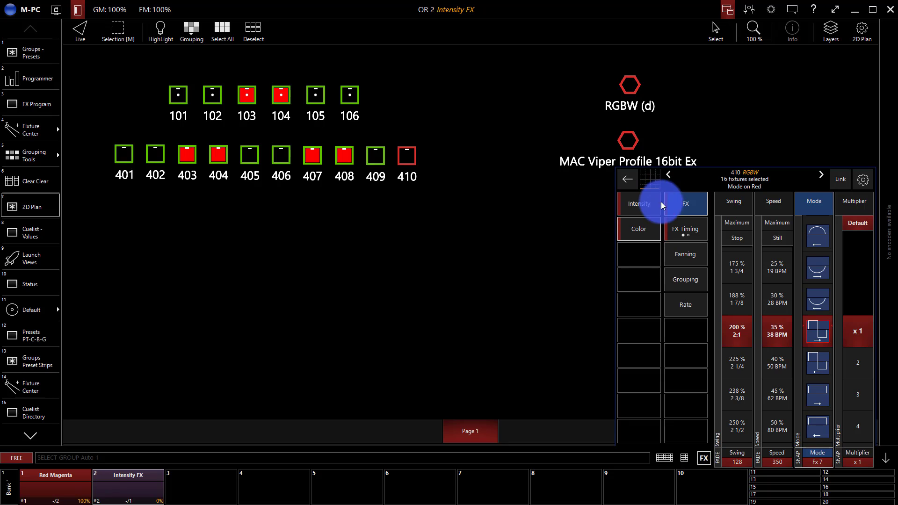
Record the effect to playback 3 as an Override cuelist named Color FX, clear the programmer and close the command keypad
{"action": "left_click", "coordinate": [683, 458]}
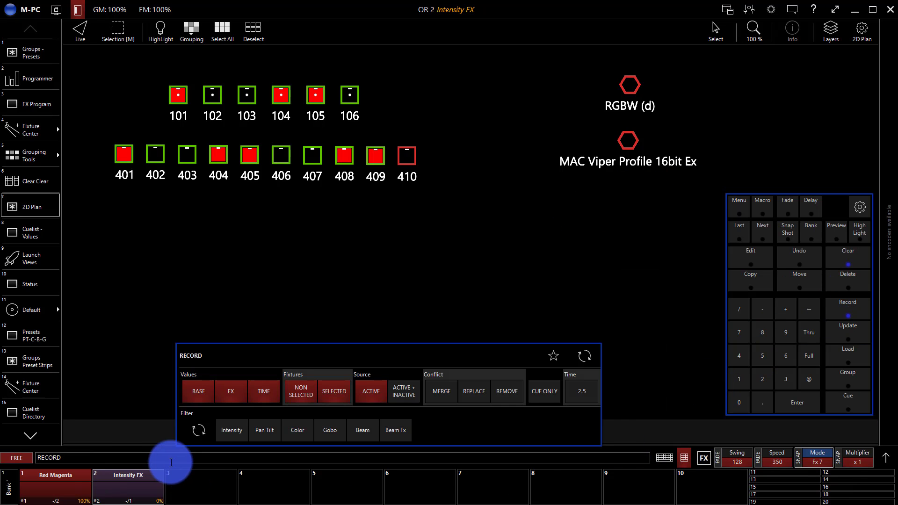
{"action": "left_click", "coordinate": [192, 479]}
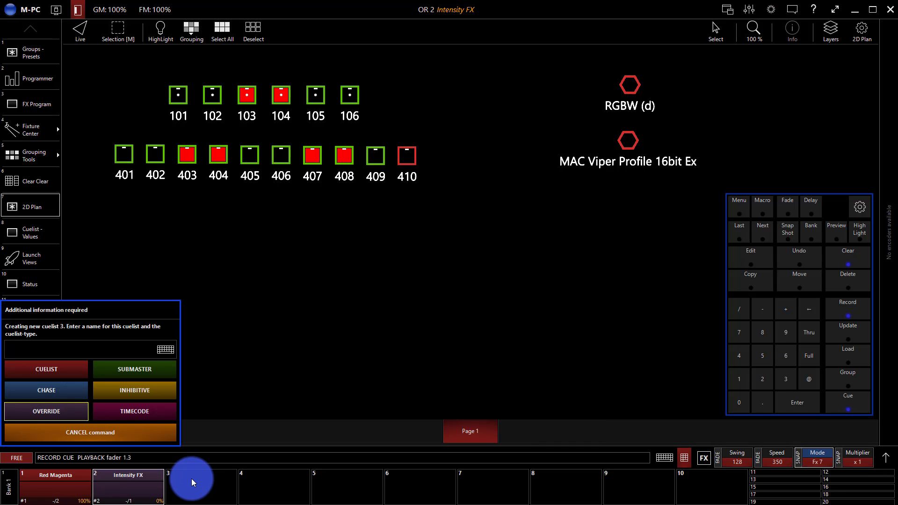
{"action": "type", "text": "Color FX"}
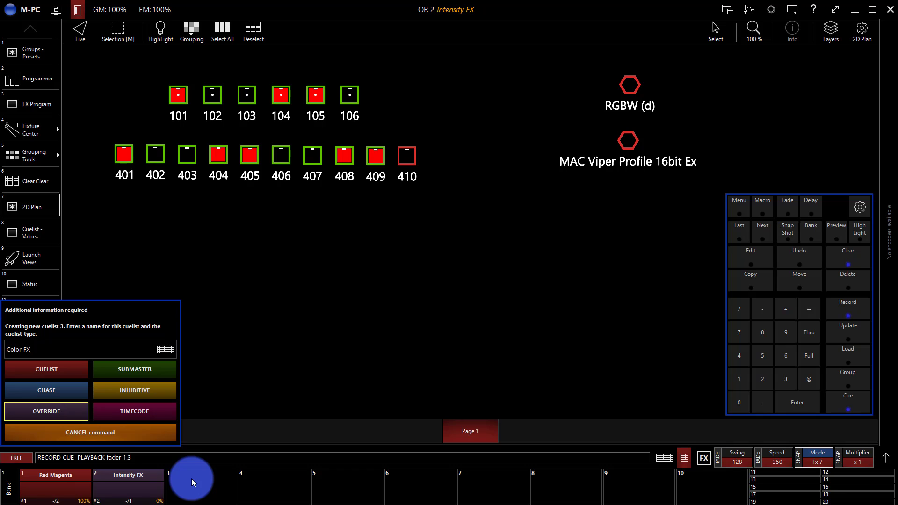
{"action": "left_click", "coordinate": [37, 414]}
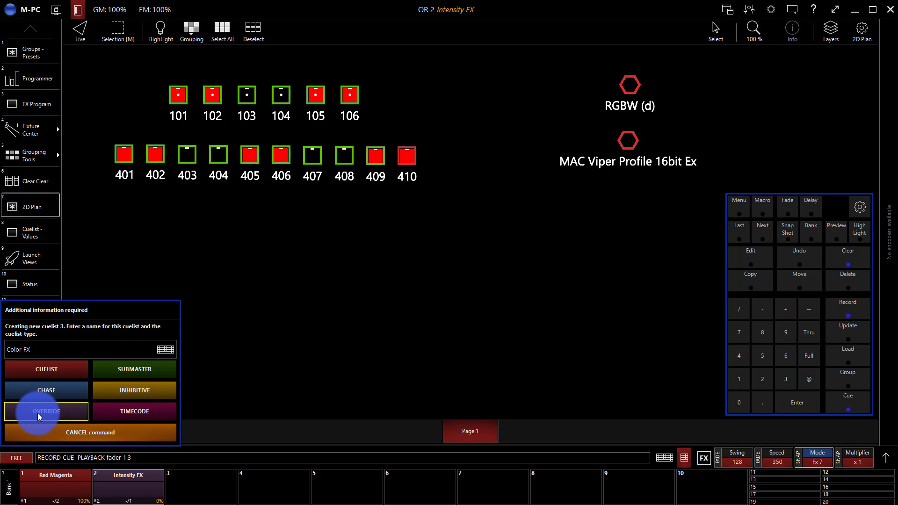
{"action": "left_click", "coordinate": [859, 259]}
{"action": "left_click", "coordinate": [868, 470]}
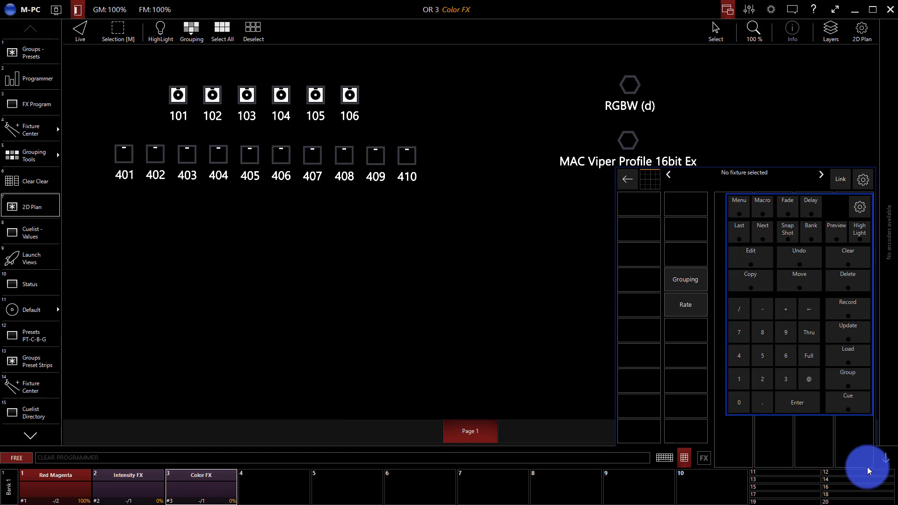
{"action": "left_click", "coordinate": [686, 456]}
Test the two effects together by raising the Color FX and Intensity FX playback faders to 100 %
{"action": "left_click", "coordinate": [183, 478]}
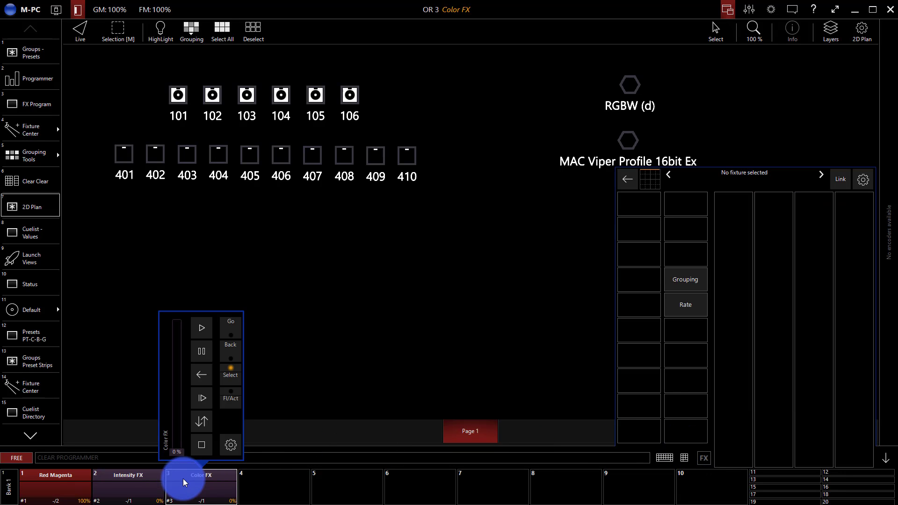
{"action": "left_click_drag", "start_coordinate": [173, 450], "coordinate": [151, 295]}
{"action": "left_click", "coordinate": [114, 486]}
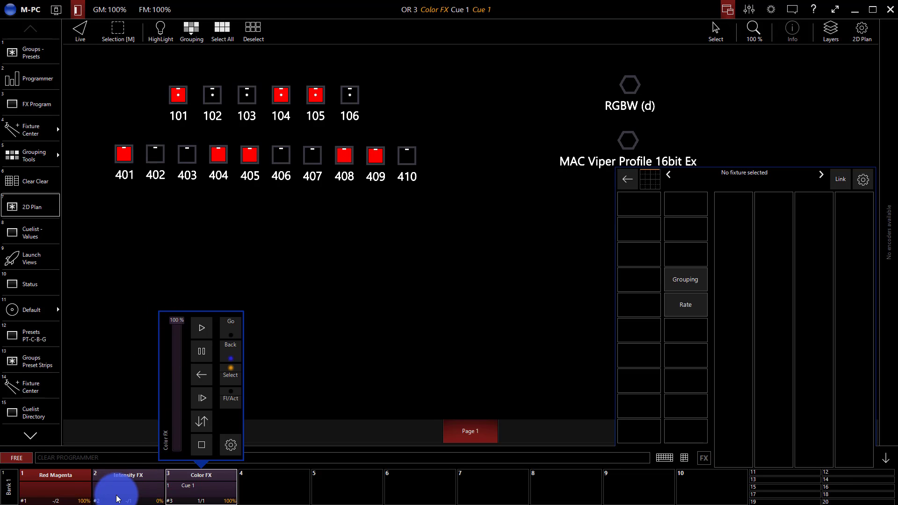
{"action": "left_click_drag", "start_coordinate": [101, 455], "coordinate": [93, 287]}
{"action": "left_click", "coordinate": [134, 326]}
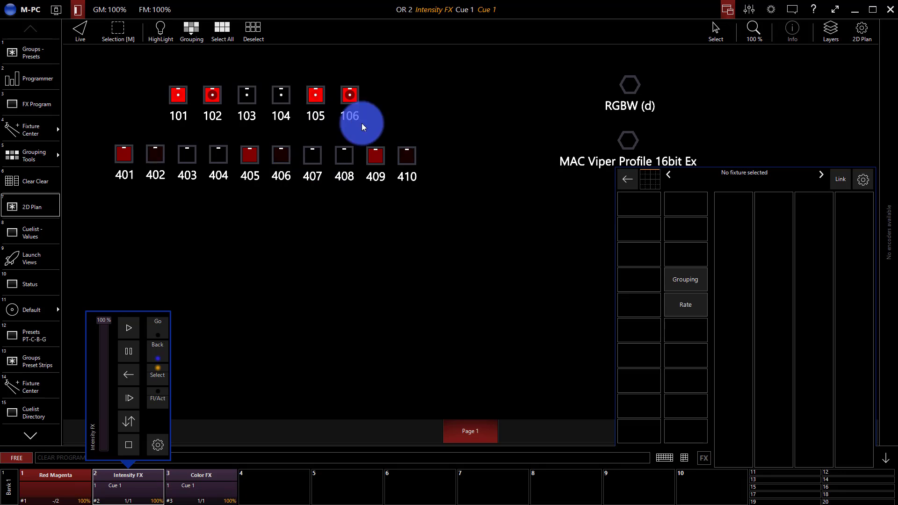
Release the Intensity FX playback and return the Intensity FX and Color FX faders to 0 %
{"action": "left_click", "coordinate": [131, 496]}
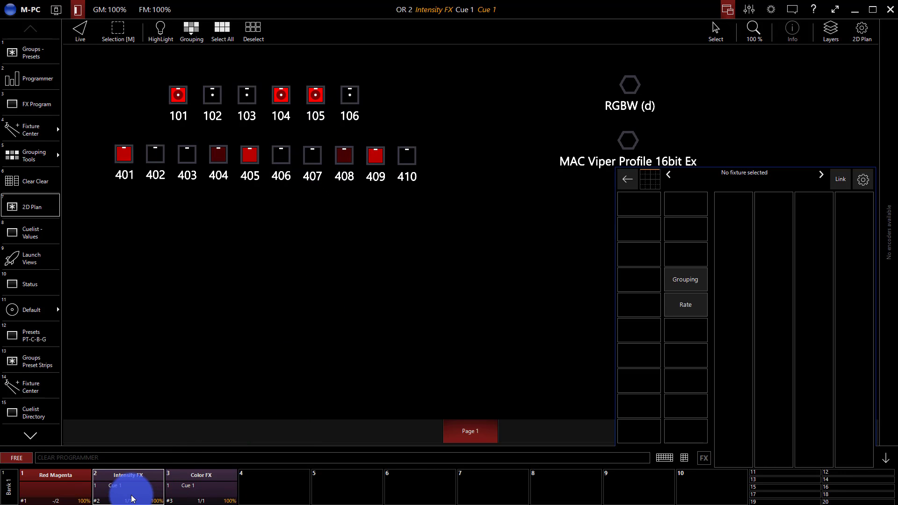
{"action": "left_click", "coordinate": [131, 498]}
{"action": "left_click", "coordinate": [131, 499]}
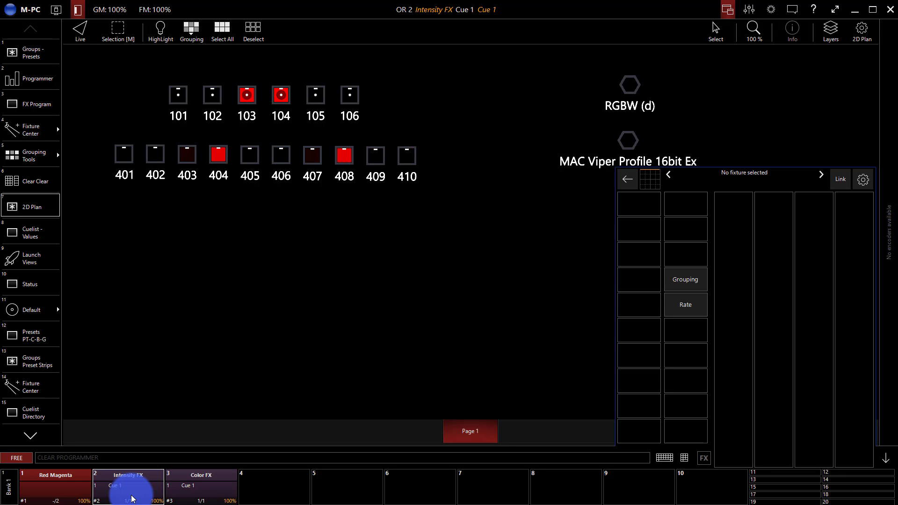
{"action": "left_click", "coordinate": [131, 499]}
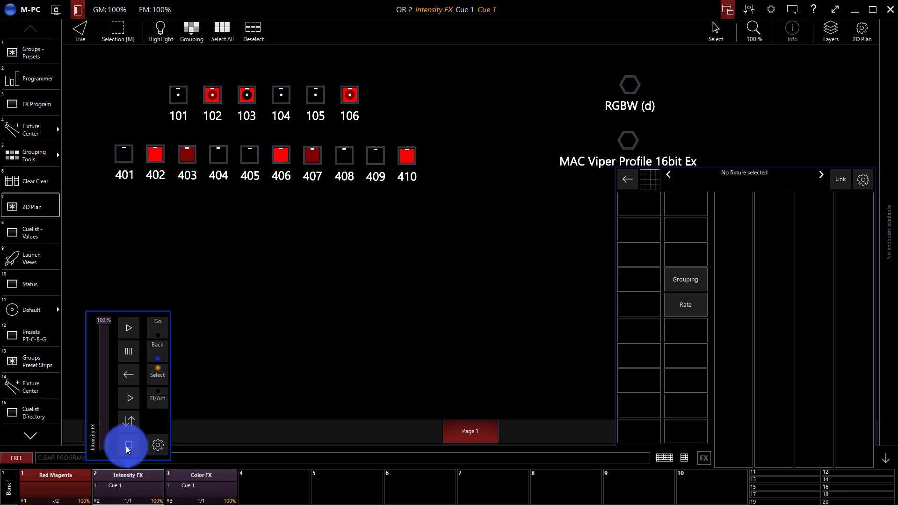
{"action": "left_click", "coordinate": [127, 446]}
{"action": "left_click_drag", "start_coordinate": [100, 322], "coordinate": [113, 476]}
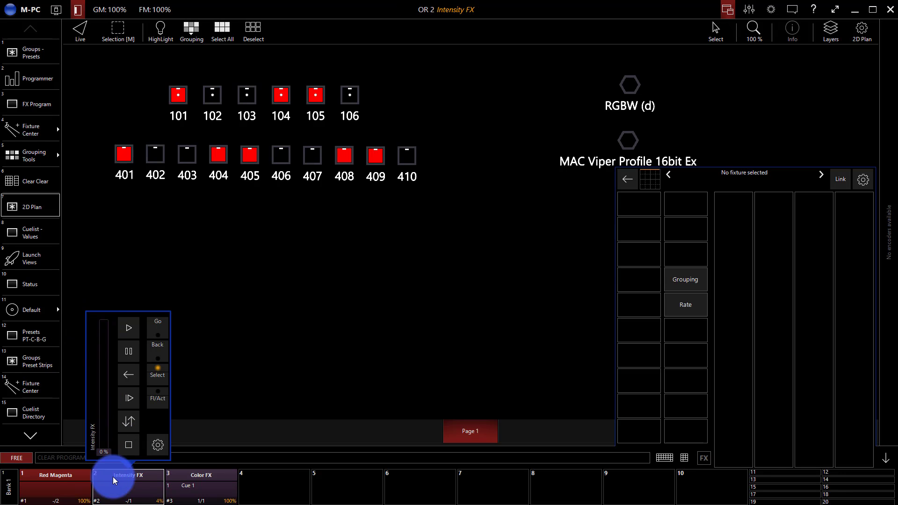
{"action": "left_click", "coordinate": [220, 479]}
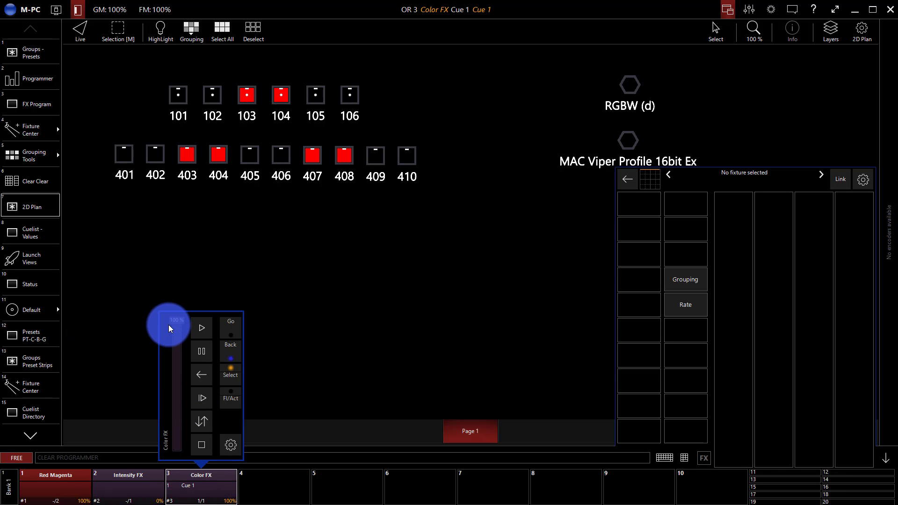
{"action": "left_click_drag", "start_coordinate": [169, 321], "coordinate": [192, 481]}
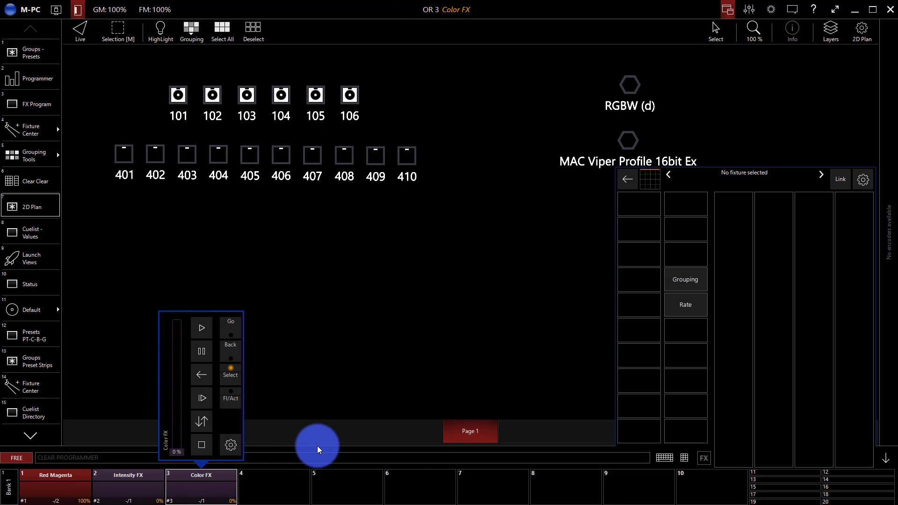